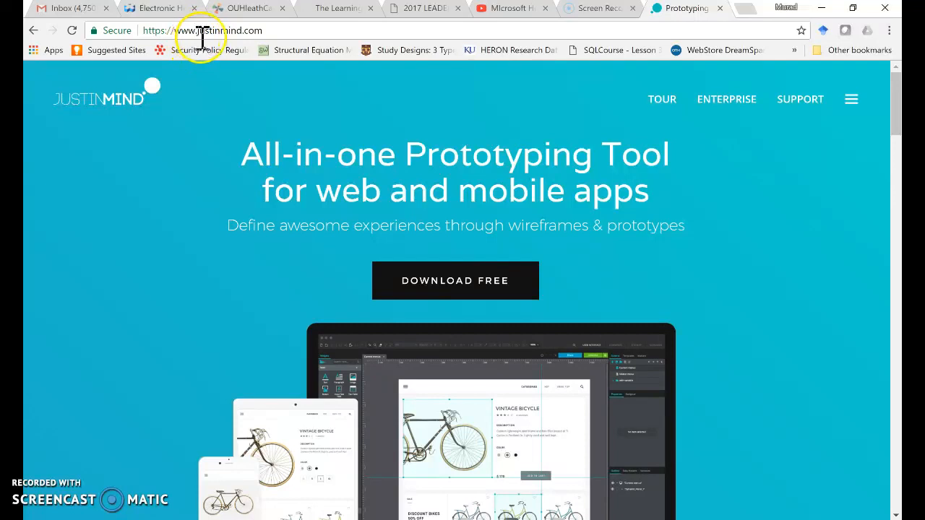
- Switch to Justinmind Prototyper from the desktop and start creating a new prototype
{"action": "left_click", "coordinate": [823, 8]}
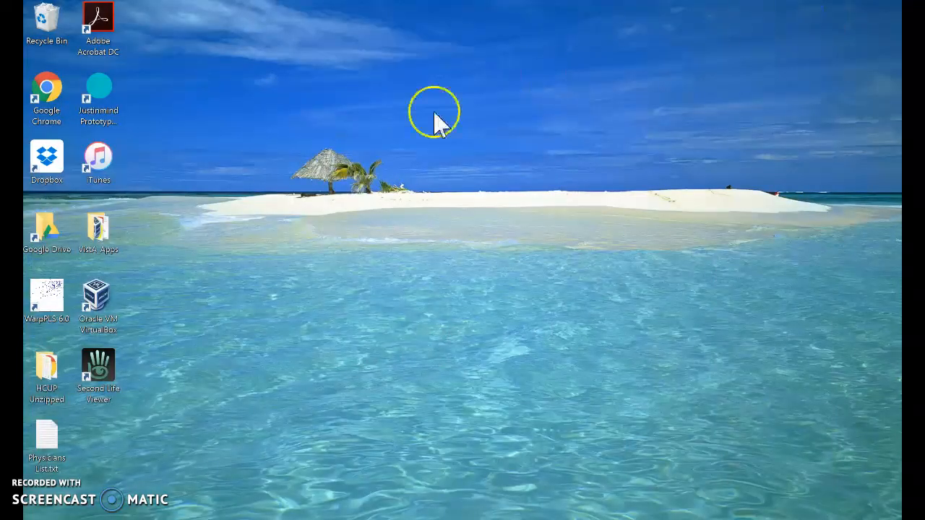
{"action": "double_click", "coordinate": [101, 93]}
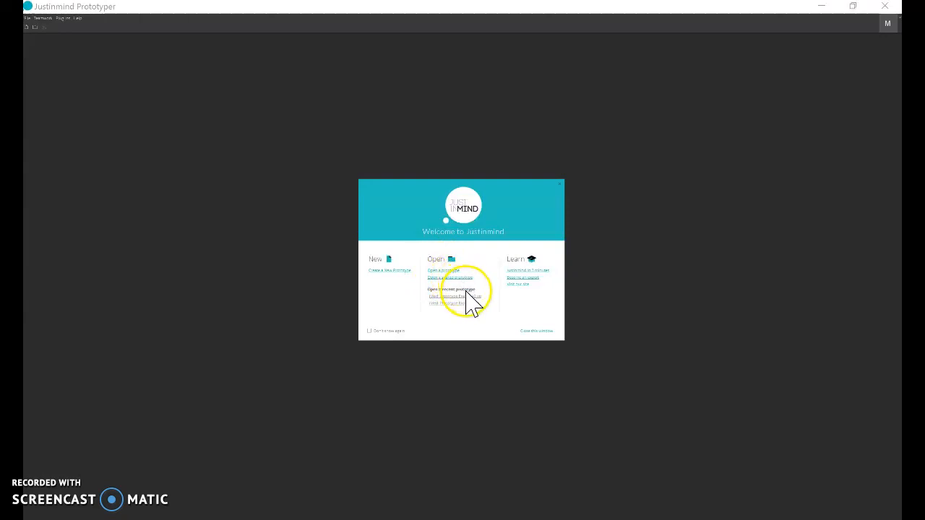
{"action": "left_click", "coordinate": [384, 273]}
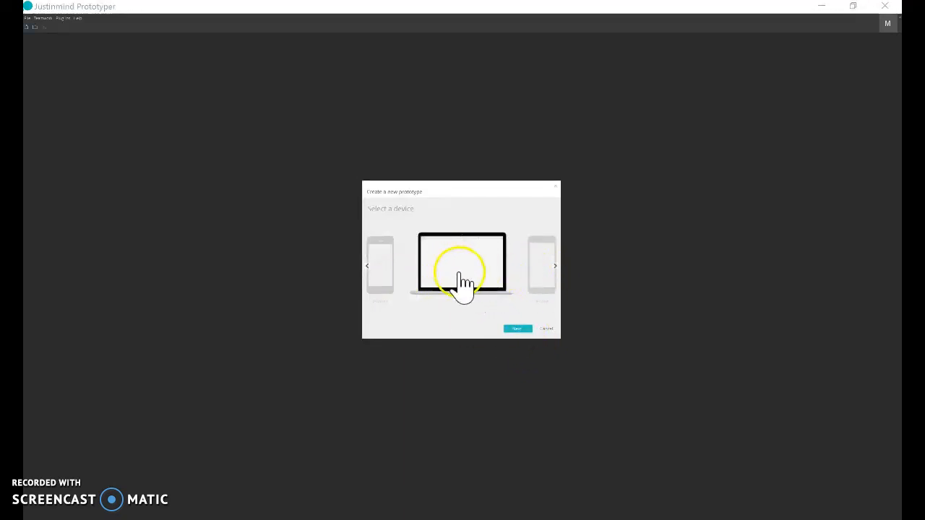
- Look through all the device types offered for the new prototype
{"action": "left_click", "coordinate": [556, 267]}
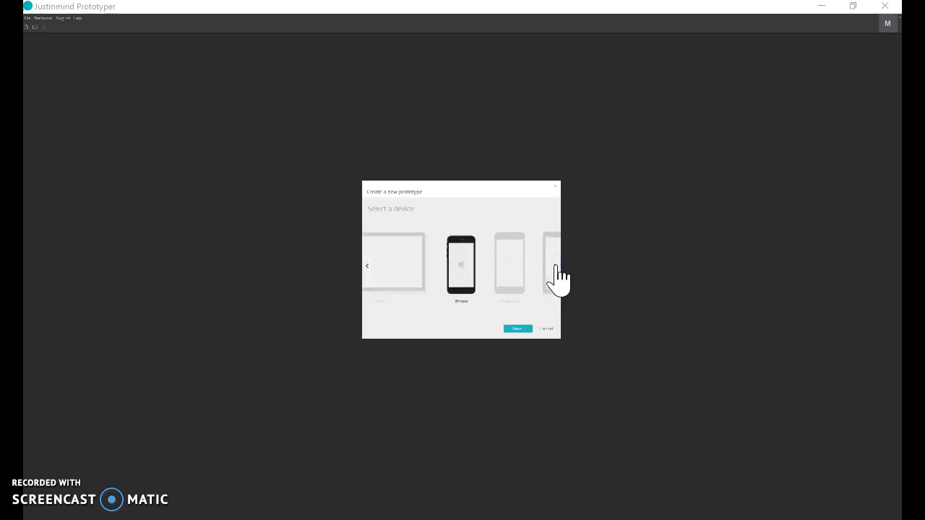
{"action": "left_click", "coordinate": [556, 267]}
{"action": "left_click", "coordinate": [556, 268]}
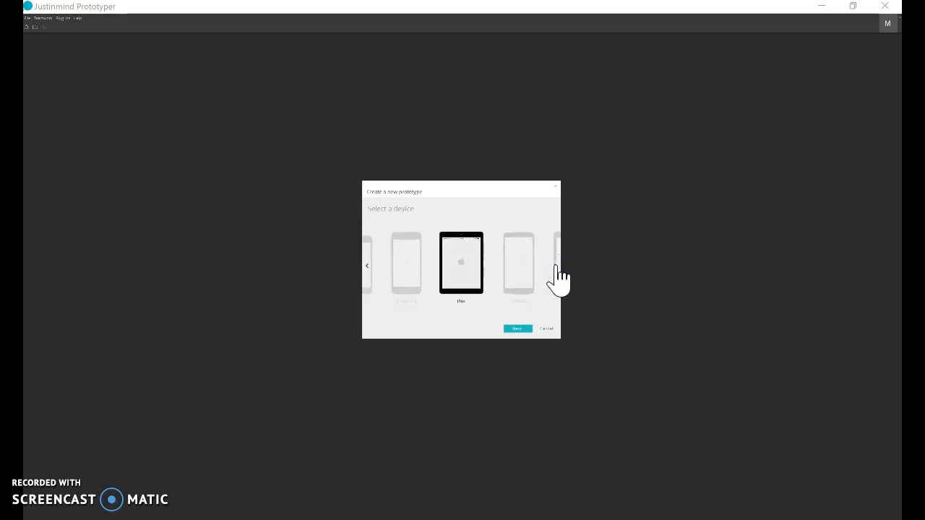
{"action": "left_click", "coordinate": [556, 267]}
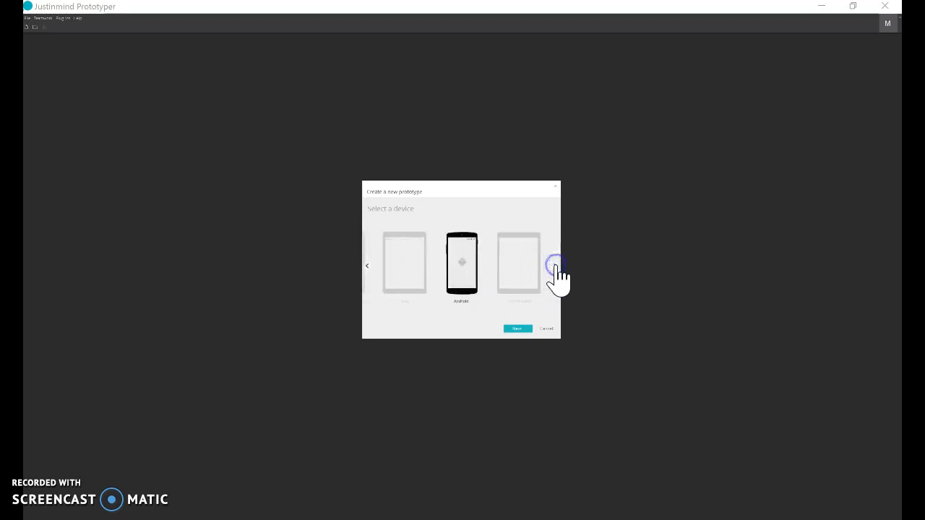
{"action": "left_click", "coordinate": [556, 267]}
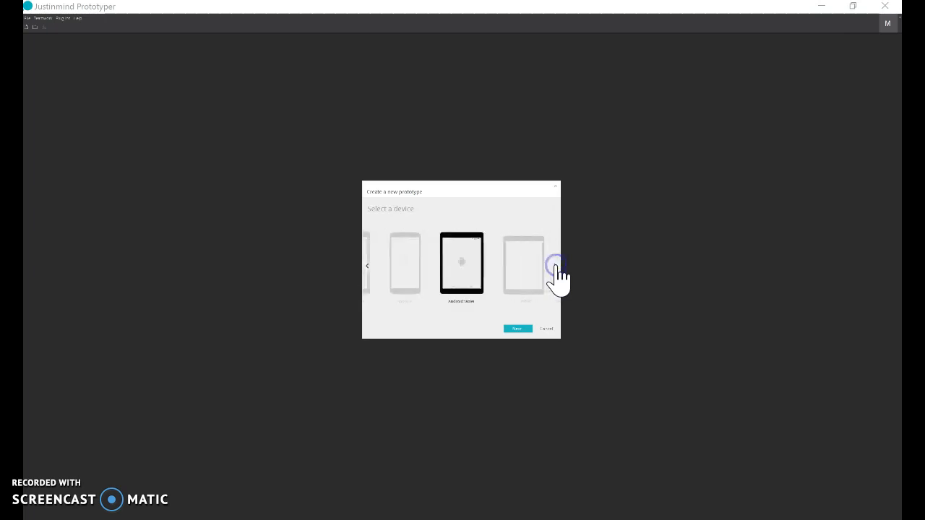
{"action": "left_click", "coordinate": [556, 266]}
{"action": "left_click", "coordinate": [556, 266]}
{"action": "left_click", "coordinate": [556, 267]}
{"action": "left_click", "coordinate": [556, 267]}
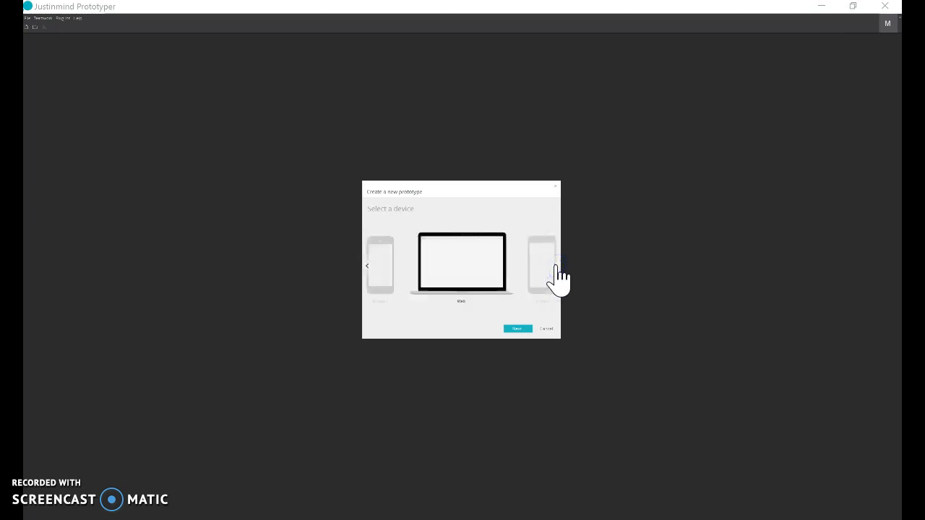
- Create an empty iPhone prototype in portrait orientation and skip the introductory tutorial
{"action": "left_click", "coordinate": [556, 266]}
{"action": "left_click", "coordinate": [466, 269]}
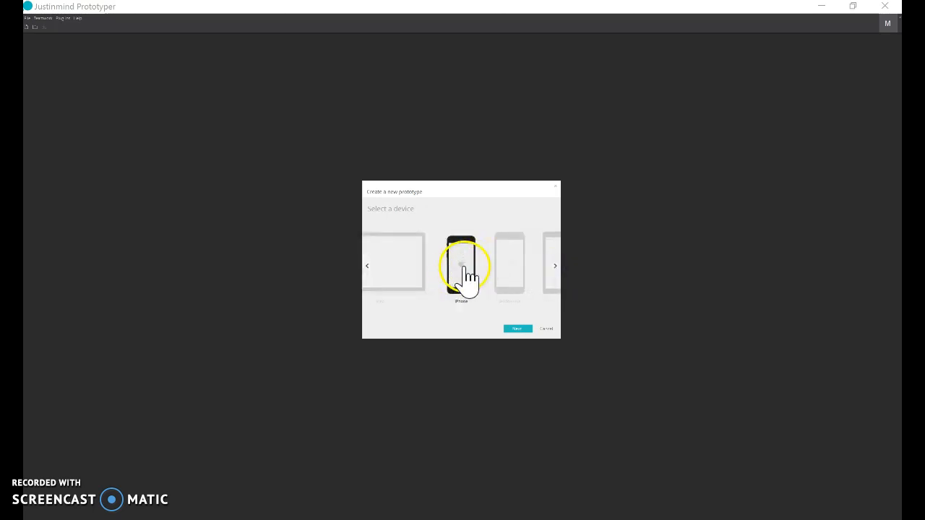
{"action": "left_click", "coordinate": [518, 330]}
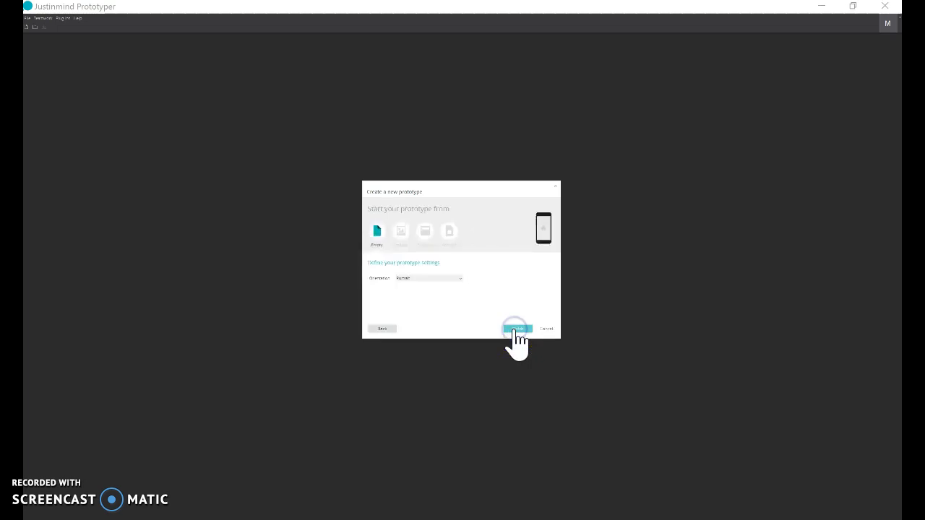
{"action": "left_click", "coordinate": [518, 329]}
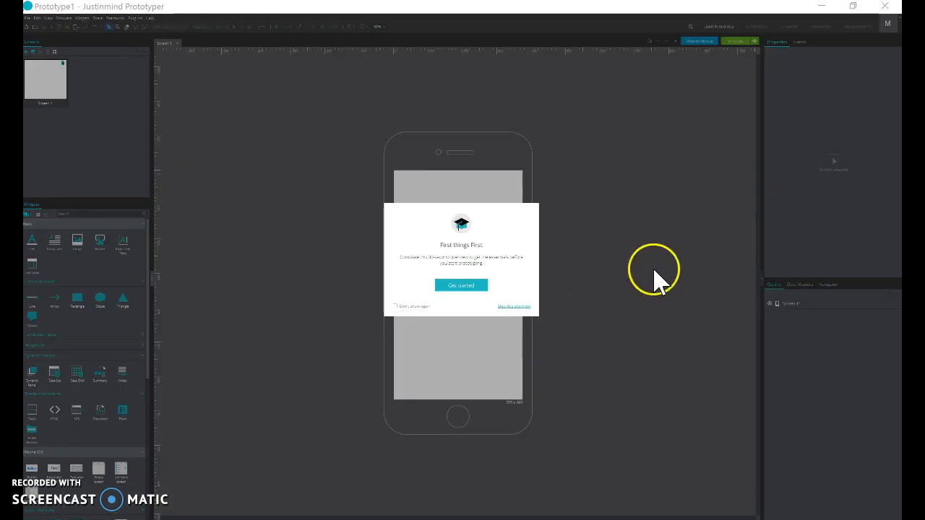
{"action": "left_click", "coordinate": [508, 307]}
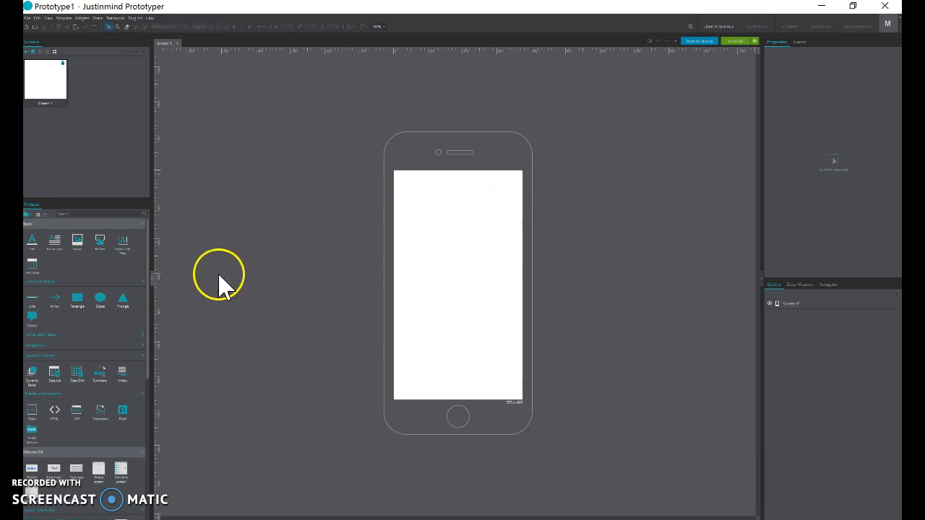
- Place the iPhone Home screen example on Screen 1 so that it fills the phone display
{"action": "scroll", "coordinate": [121, 307], "scroll_direction": "down", "scroll_amount": 3}
{"action": "scroll", "coordinate": [123, 318], "scroll_direction": "down", "scroll_amount": 8}
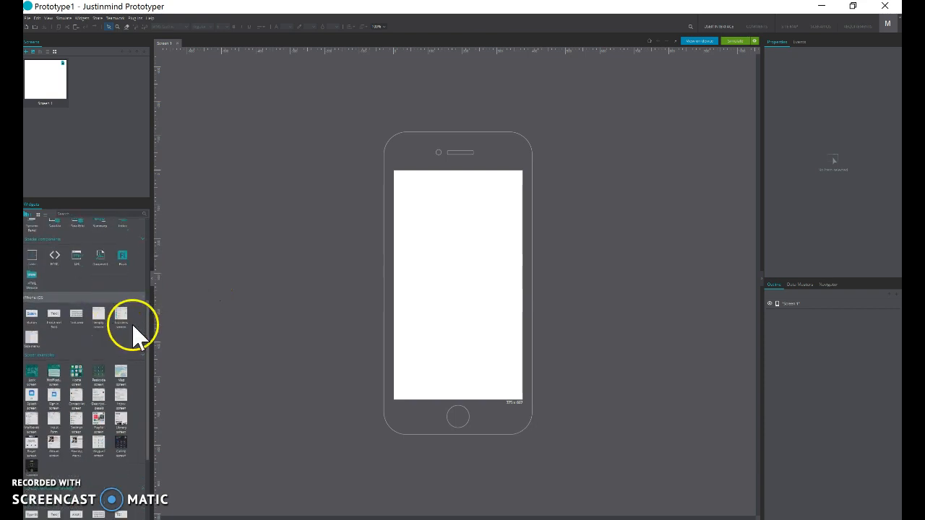
{"action": "scroll", "coordinate": [118, 332], "scroll_direction": "up", "scroll_amount": 8}
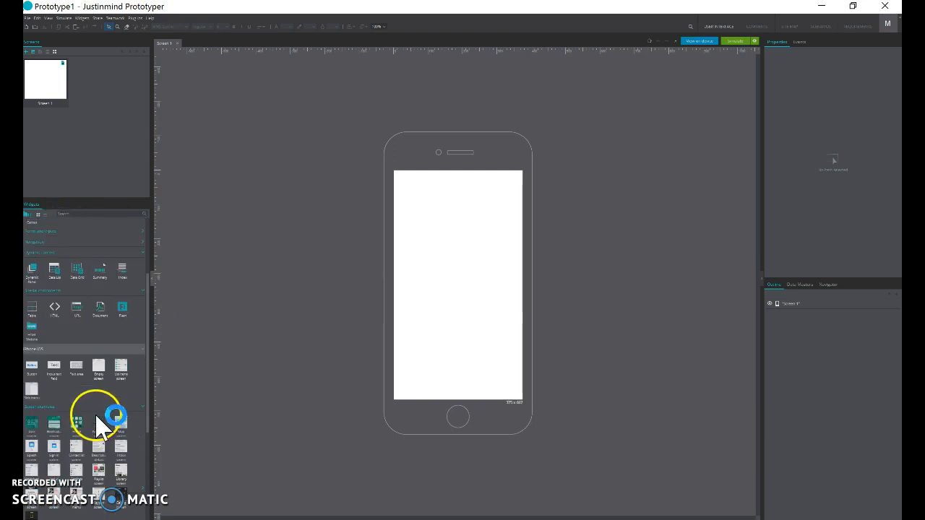
{"action": "scroll", "coordinate": [94, 419], "scroll_direction": "down", "scroll_amount": 5}
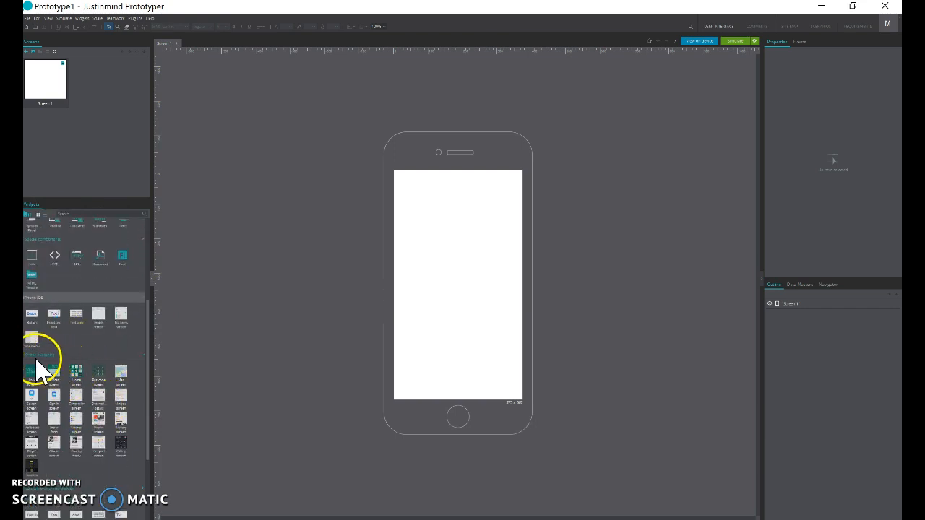
{"action": "scroll", "coordinate": [69, 373], "scroll_direction": "down", "scroll_amount": 2}
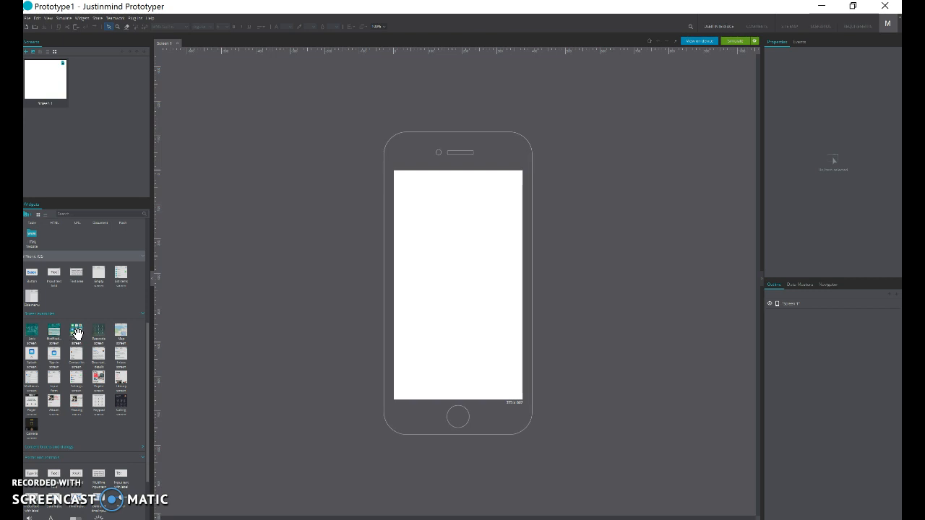
{"action": "left_click_drag", "start_coordinate": [88, 337], "coordinate": [399, 177]}
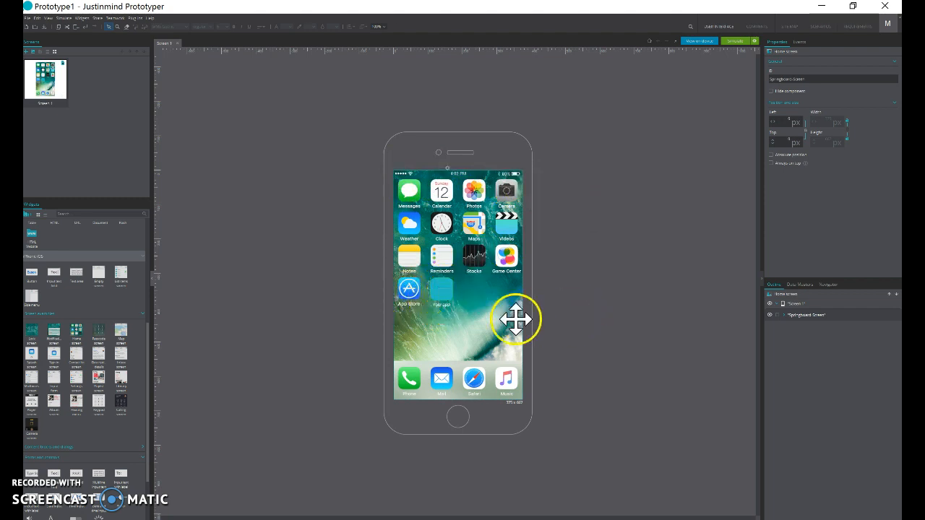
- Replace the "Your app" label under the placeholder icon on the home screen with the new app's name
{"action": "left_click", "coordinate": [443, 304]}
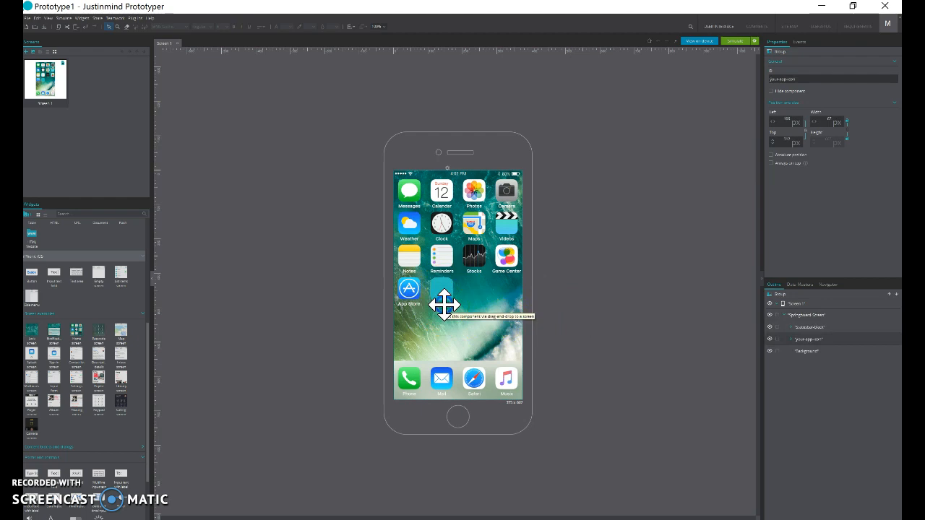
{"action": "left_click", "coordinate": [442, 304]}
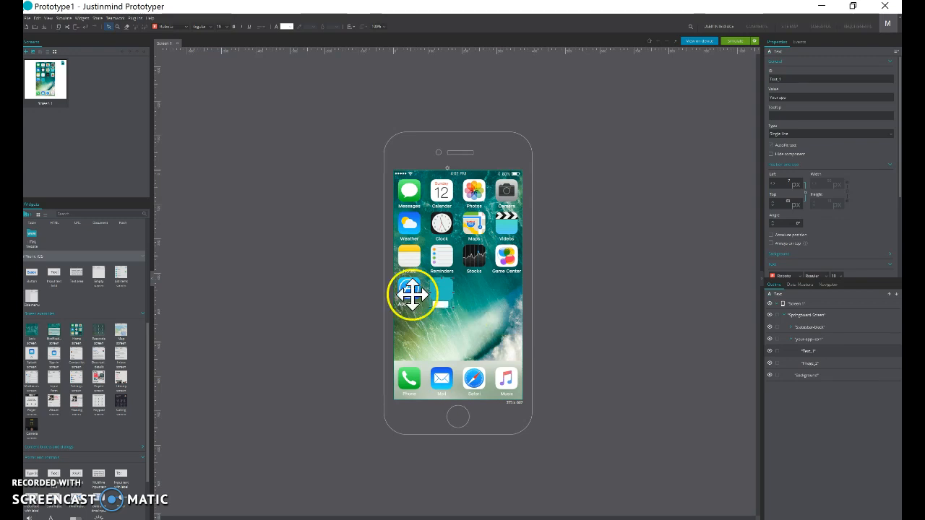
{"action": "left_click", "coordinate": [489, 310]}
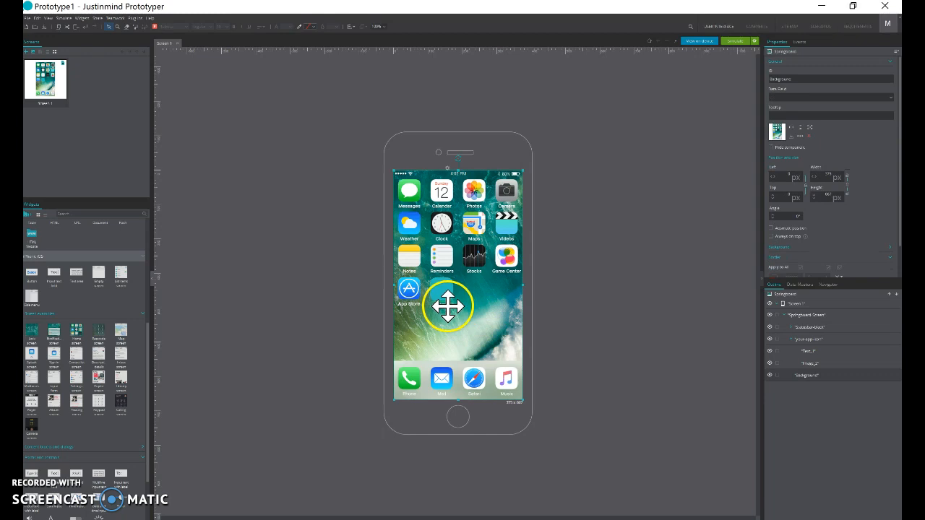
- Replace the placeholder app icon with the image health-care-app-icon 14810.png from Saved Pictures, included in the prototype
{"action": "left_click", "coordinate": [379, 26]}
{"action": "left_click", "coordinate": [380, 97]}
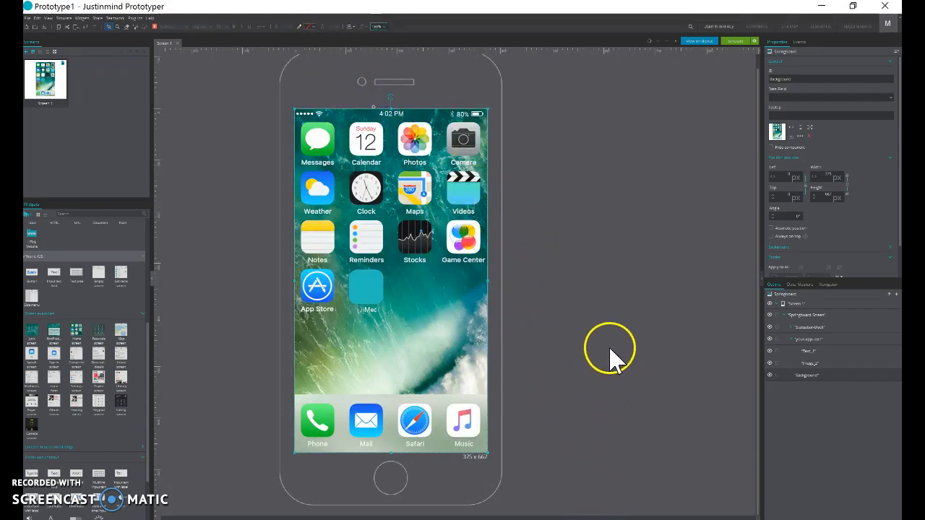
{"action": "left_click", "coordinate": [268, 349]}
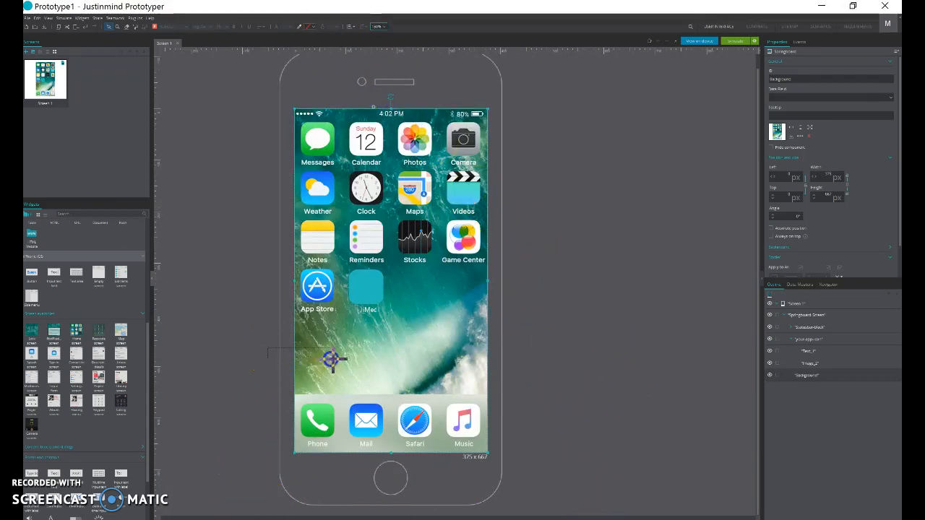
{"action": "left_click", "coordinate": [260, 351]}
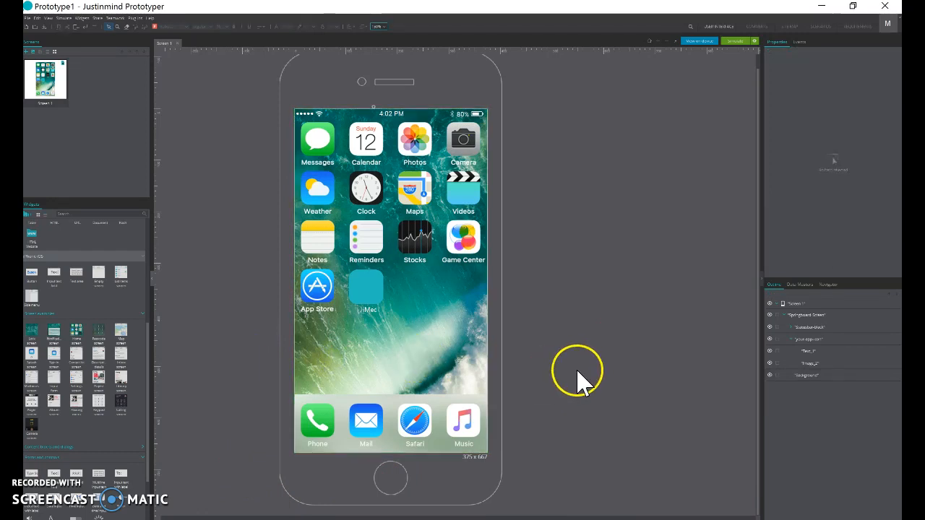
{"action": "left_click_drag", "start_coordinate": [758, 211], "coordinate": [757, 202]}
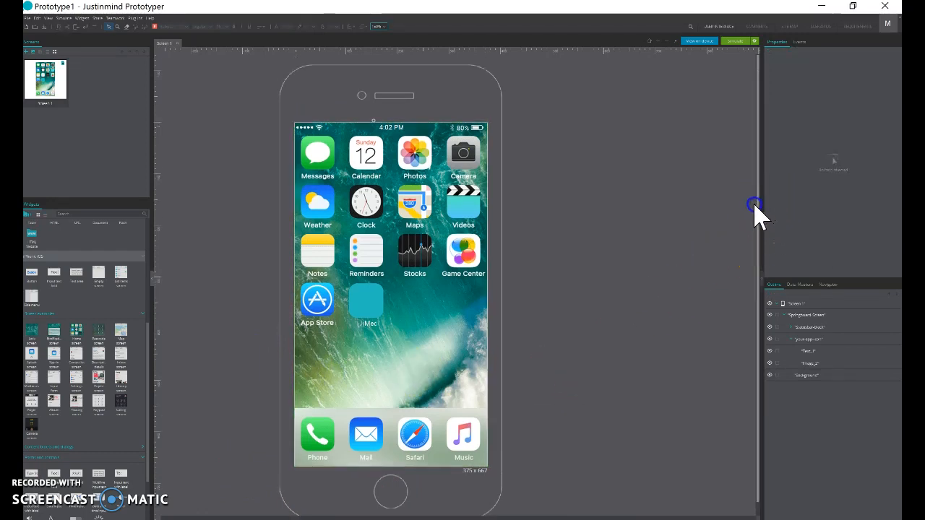
{"action": "left_click", "coordinate": [373, 308]}
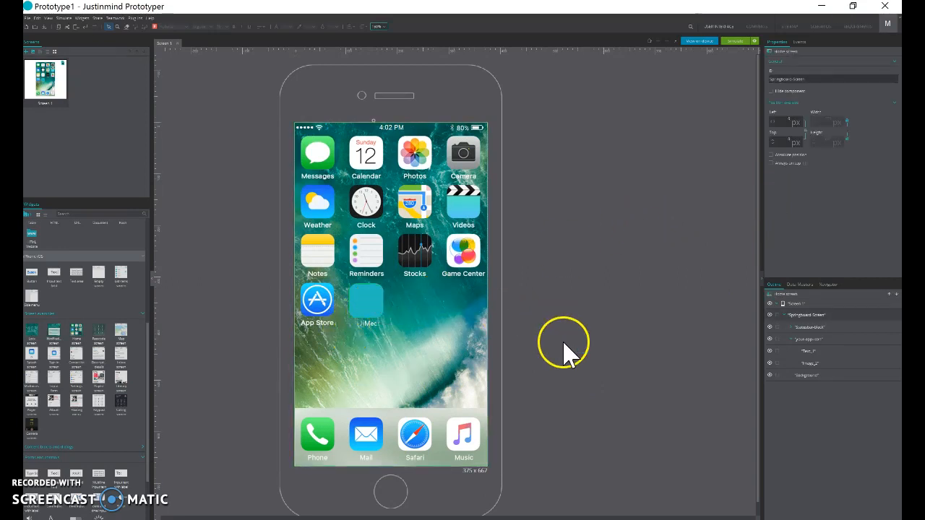
{"action": "double_click", "coordinate": [368, 305]}
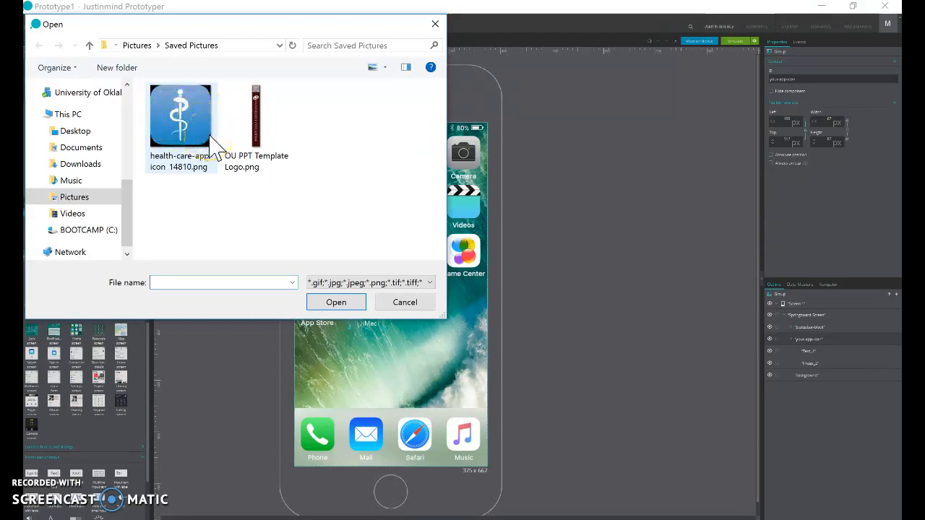
{"action": "left_click", "coordinate": [181, 123]}
{"action": "left_click", "coordinate": [340, 303]}
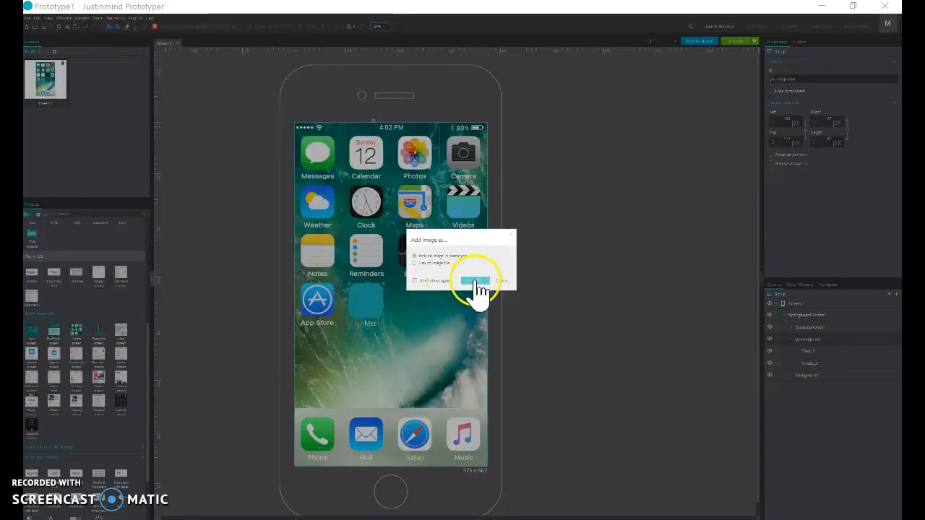
{"action": "left_click", "coordinate": [475, 281]}
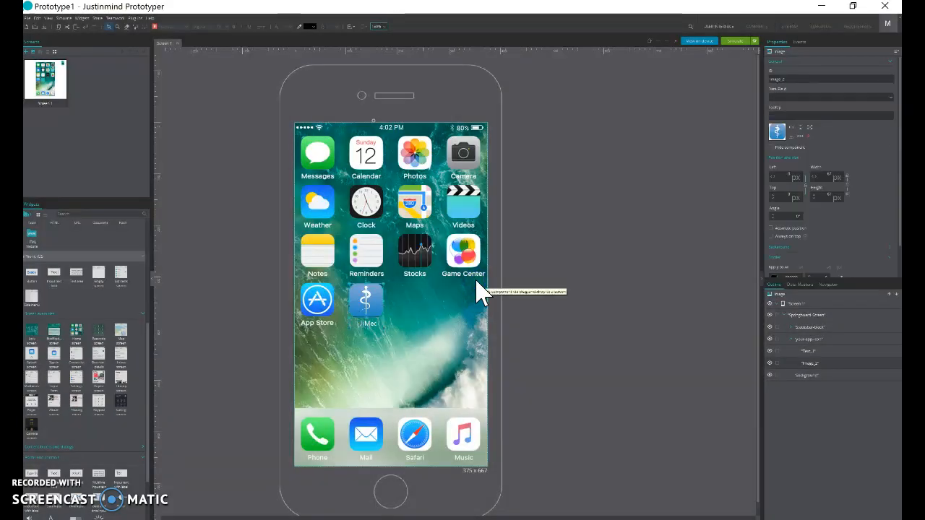
{"action": "left_click", "coordinate": [399, 318]}
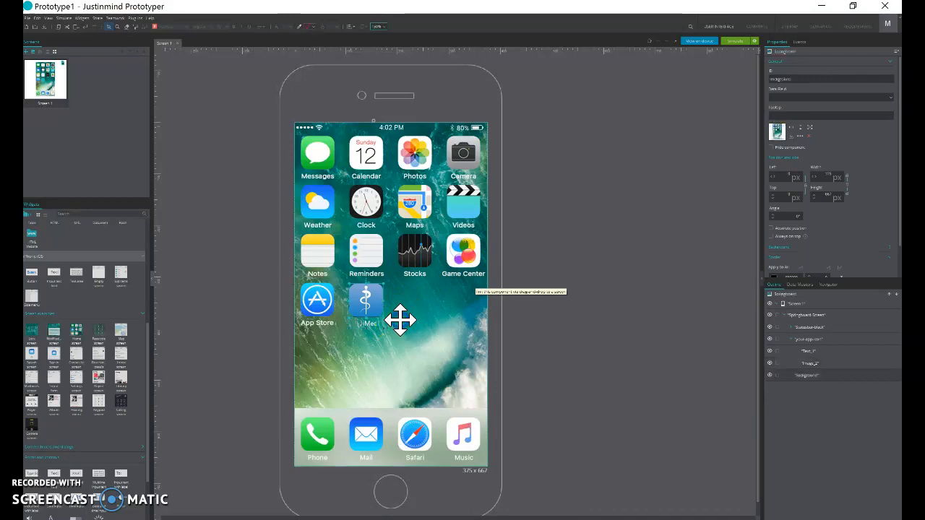
{"action": "left_click", "coordinate": [550, 312]}
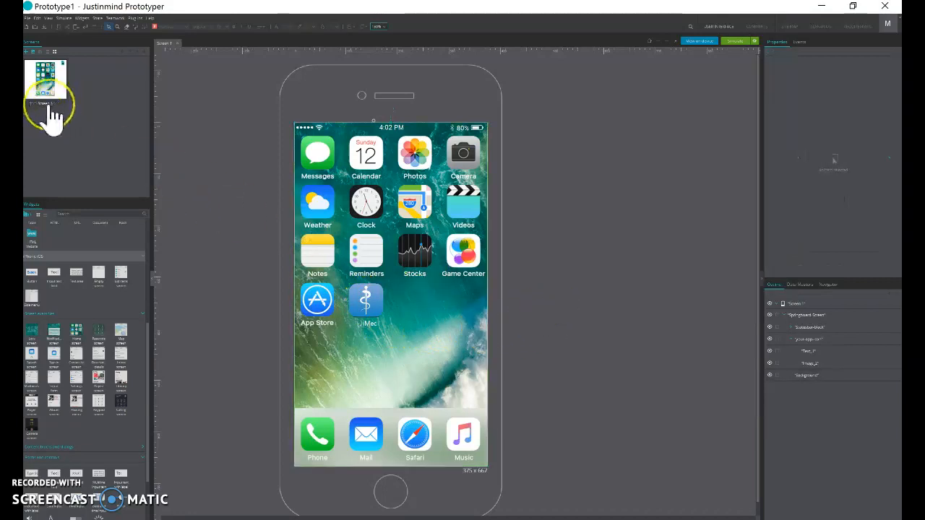
- Add a new screen named Login to the prototype
{"action": "left_click", "coordinate": [63, 81]}
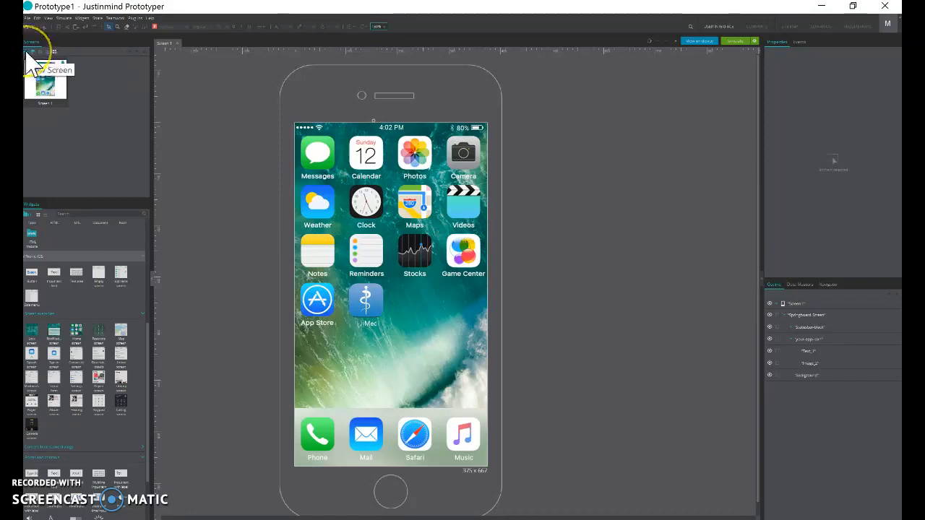
{"action": "left_click", "coordinate": [28, 52]}
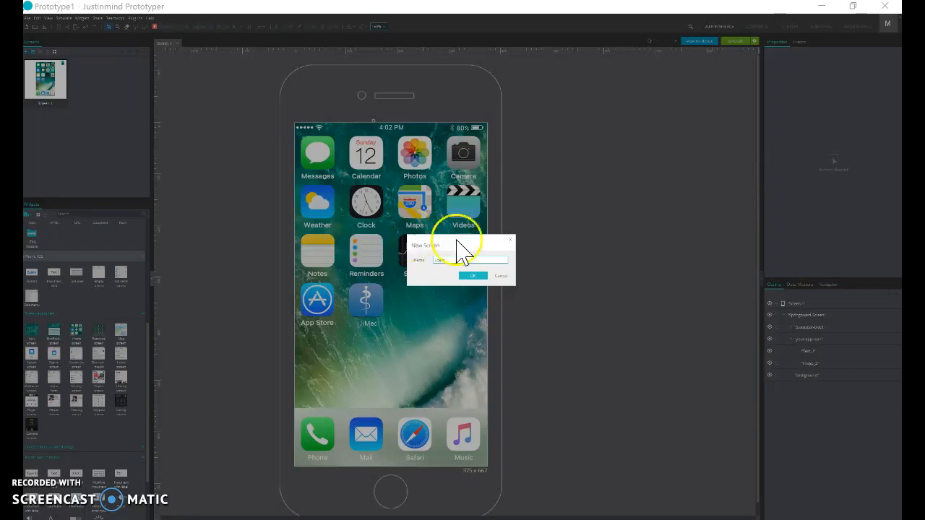
{"action": "left_click", "coordinate": [472, 276]}
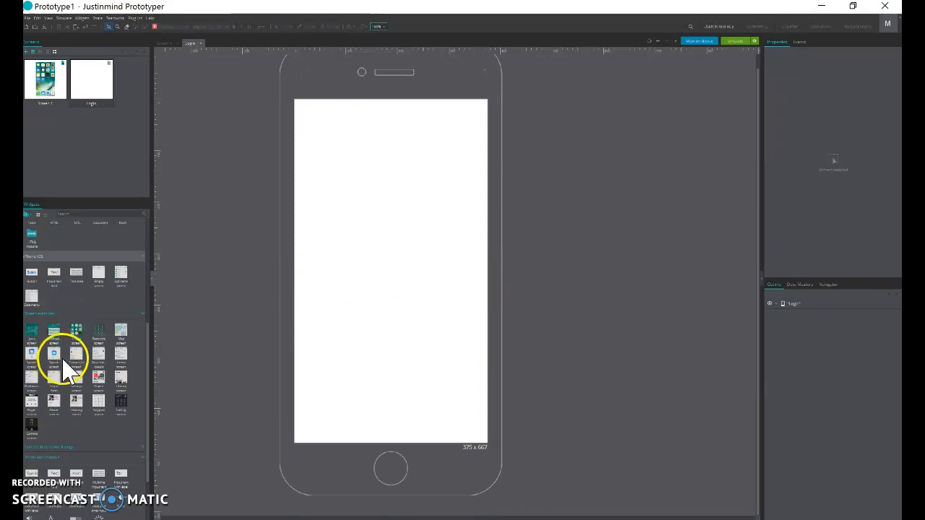
- Place the iPhone Sign in screen example on the Login screen so that it fills the phone display
{"action": "scroll", "coordinate": [96, 383], "scroll_direction": "up", "scroll_amount": 5}
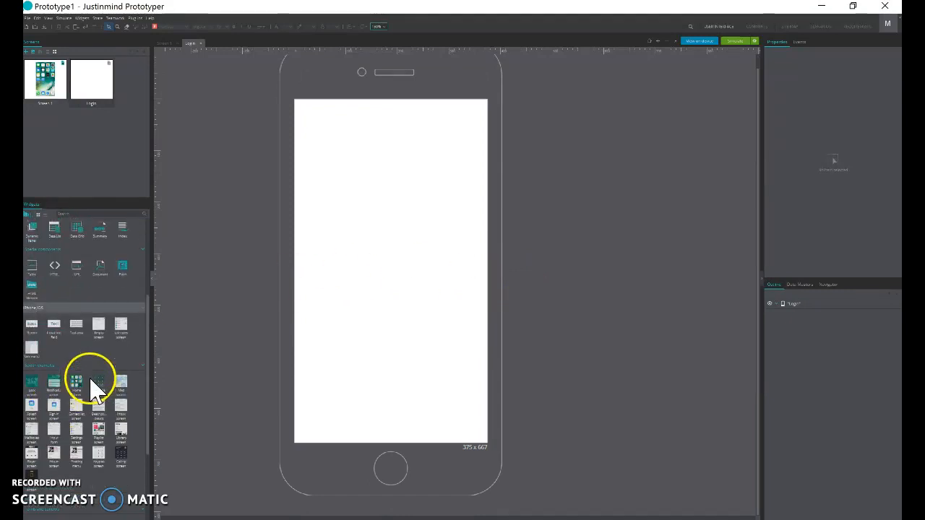
{"action": "scroll", "coordinate": [93, 390], "scroll_direction": "down", "scroll_amount": 3}
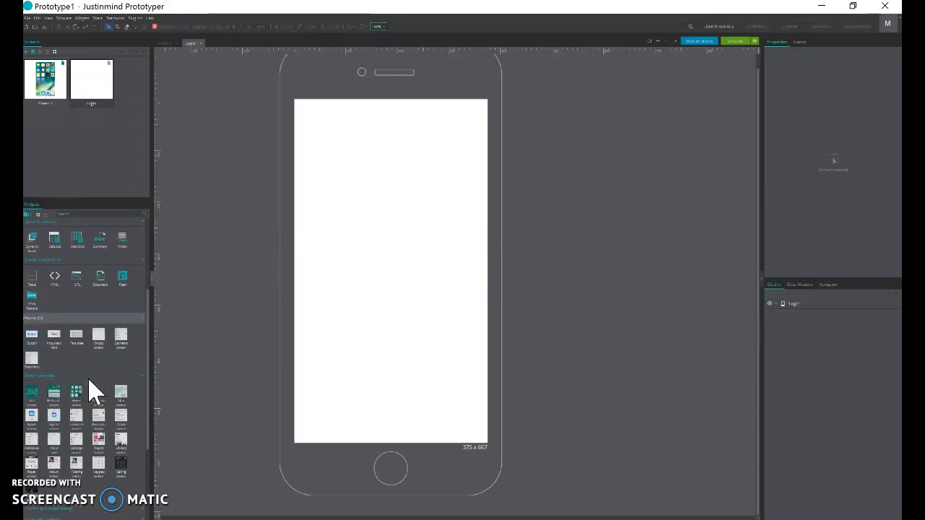
{"action": "scroll", "coordinate": [94, 387], "scroll_direction": "down", "scroll_amount": 2}
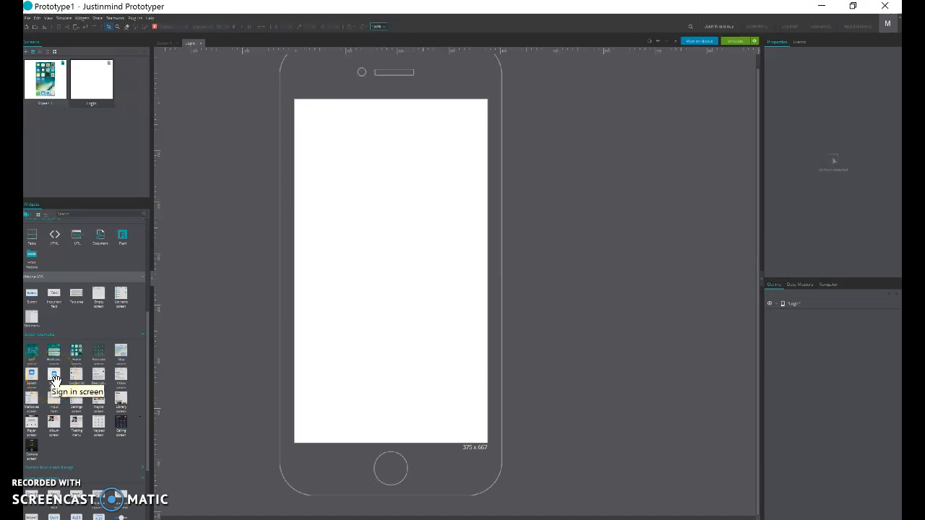
{"action": "left_click_drag", "start_coordinate": [55, 379], "coordinate": [295, 107]}
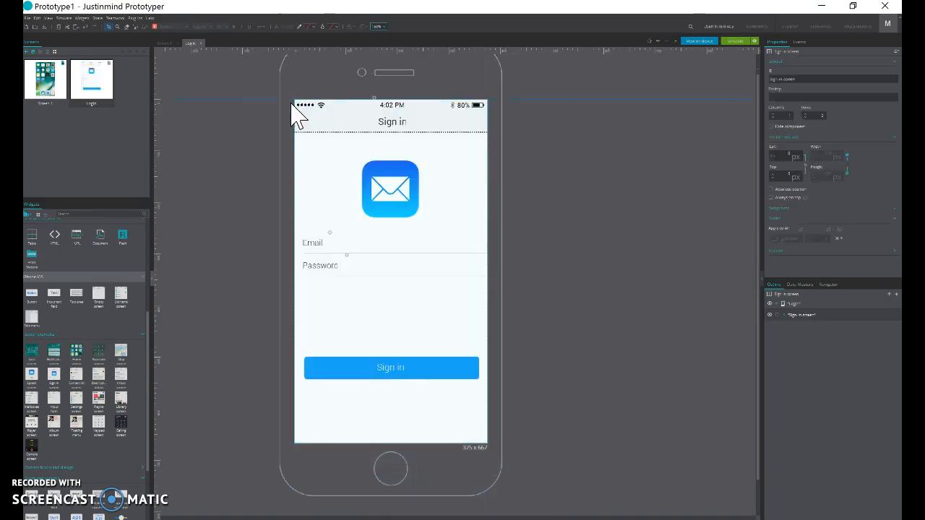
- Change the "Email" label on the Login screen to "User Name"
{"action": "left_click", "coordinate": [317, 243]}
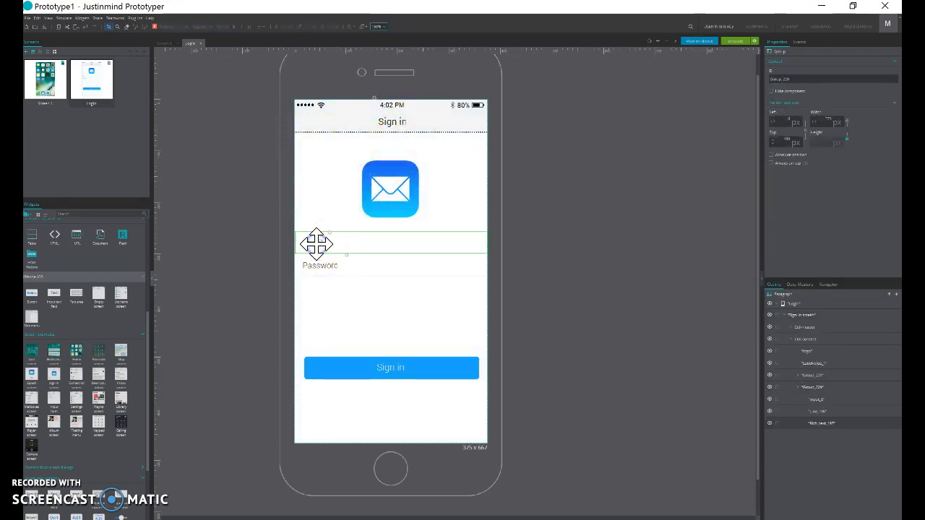
{"action": "double_click", "coordinate": [325, 244]}
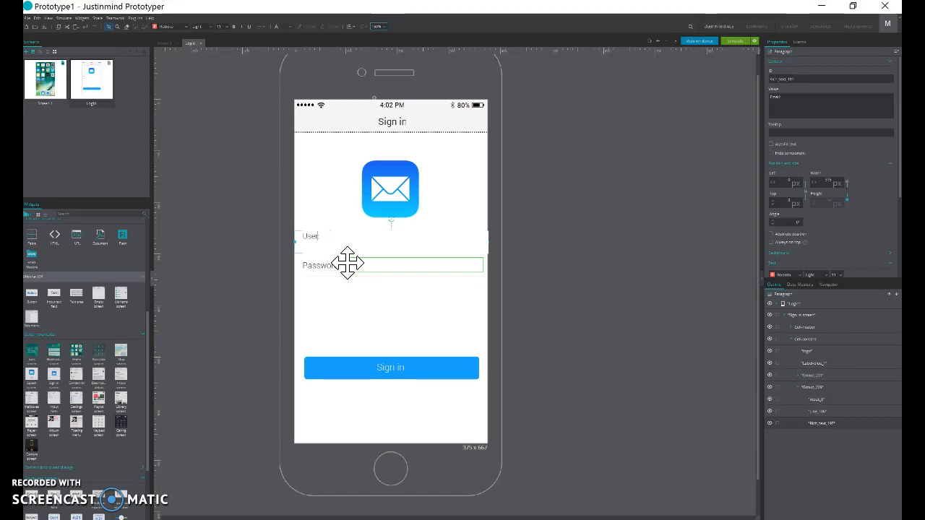
{"action": "left_click", "coordinate": [586, 214]}
- Shorten the user name input field from its left end so that it starts after the "User Name" label
{"action": "left_click", "coordinate": [349, 244]}
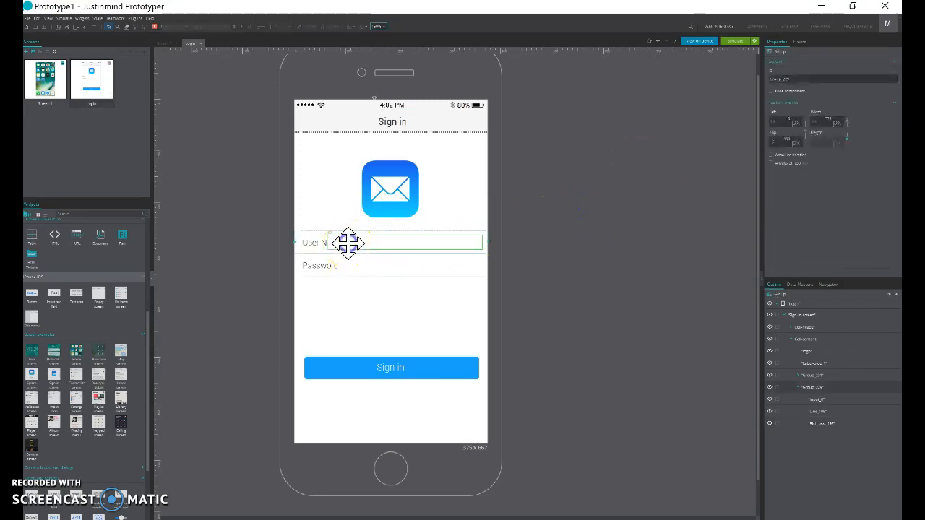
{"action": "left_click", "coordinate": [344, 245]}
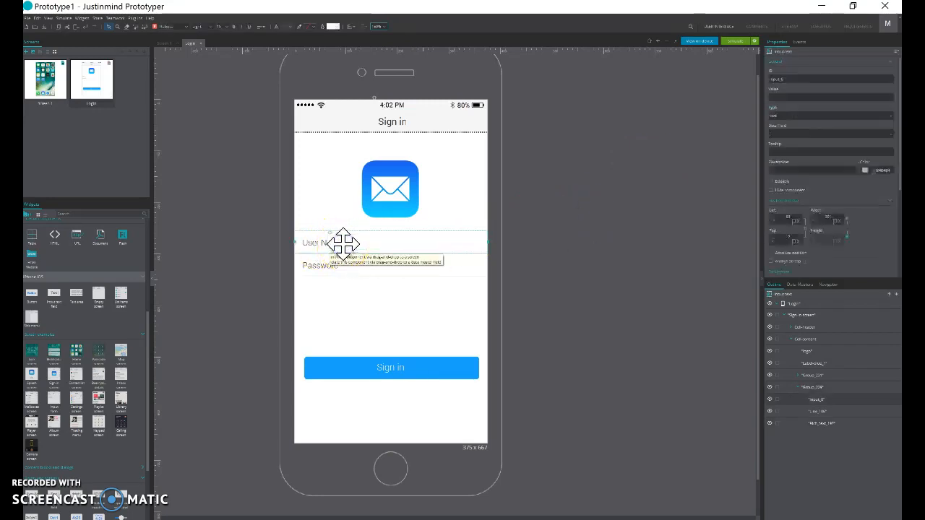
{"action": "left_click_drag", "start_coordinate": [327, 243], "coordinate": [354, 243]}
- Shorten the password input field from its left end so that it lines up with the user name input field
{"action": "left_click", "coordinate": [334, 267]}
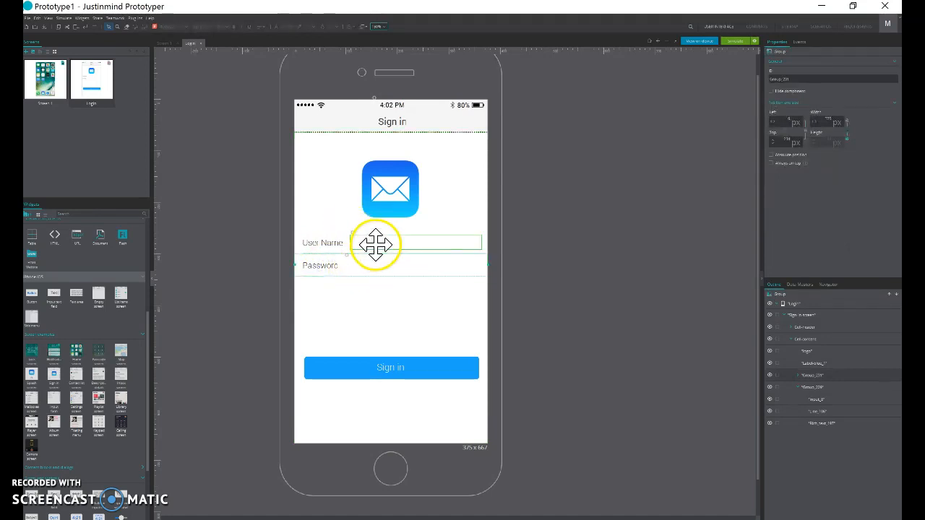
{"action": "left_click", "coordinate": [364, 244]}
{"action": "left_click", "coordinate": [368, 260]}
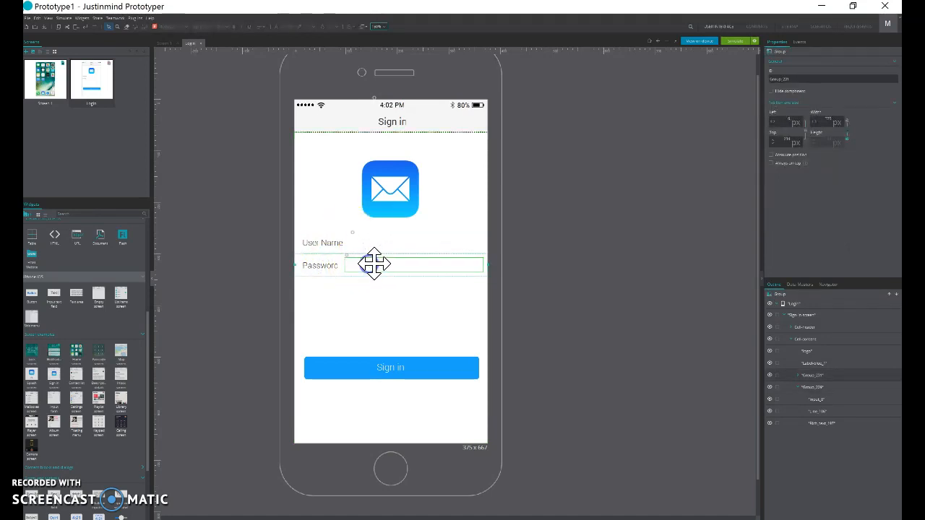
{"action": "double_click", "coordinate": [362, 268]}
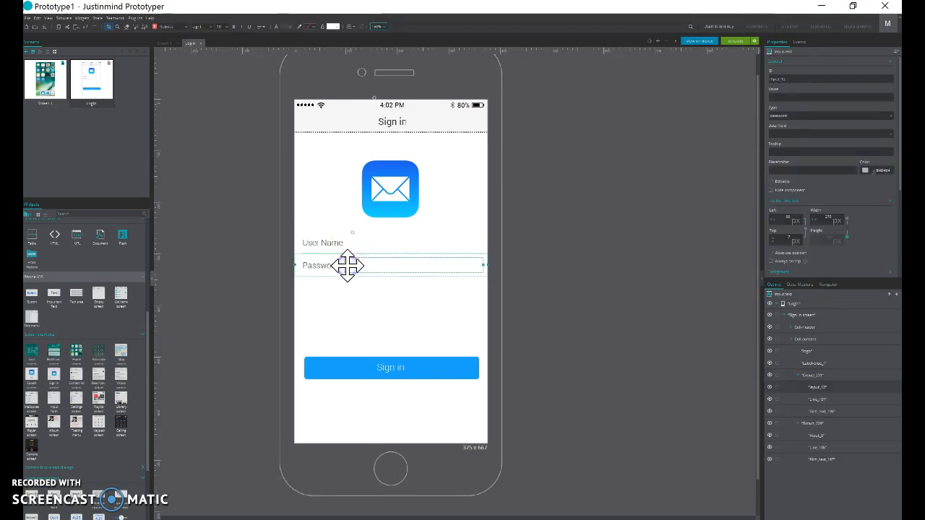
{"action": "left_click_drag", "start_coordinate": [344, 265], "coordinate": [351, 265]}
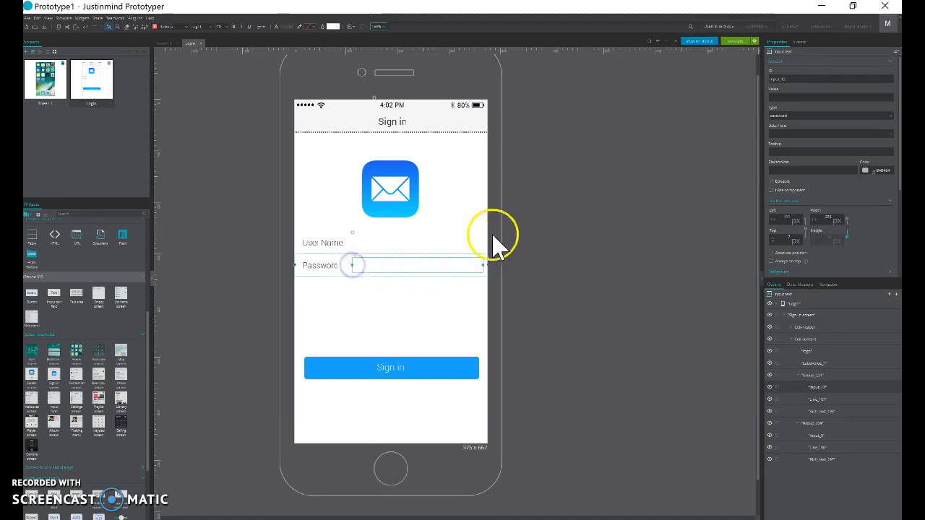
{"action": "left_click", "coordinate": [525, 275]}
- Replace the mail icon on the Login screen with the image health-care-app-icon_14810.png from Saved Pictures, included in the prototype
{"action": "left_click", "coordinate": [389, 188]}
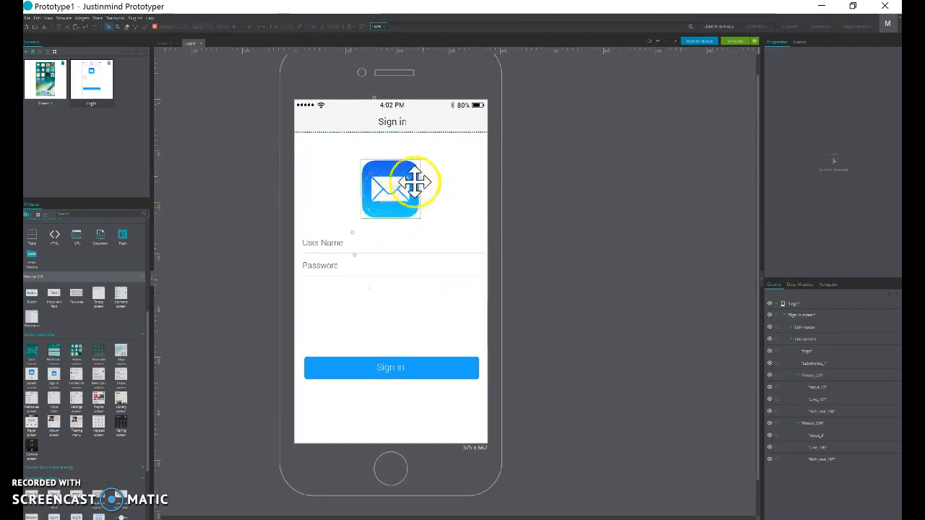
{"action": "scroll", "coordinate": [414, 206], "scroll_direction": "up", "scroll_amount": 1}
{"action": "double_click", "coordinate": [414, 206]}
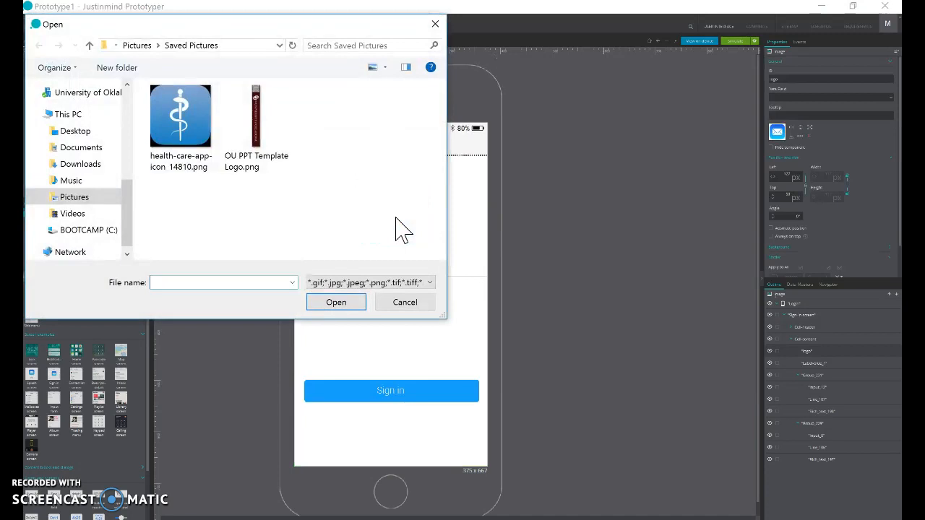
{"action": "left_click", "coordinate": [182, 112]}
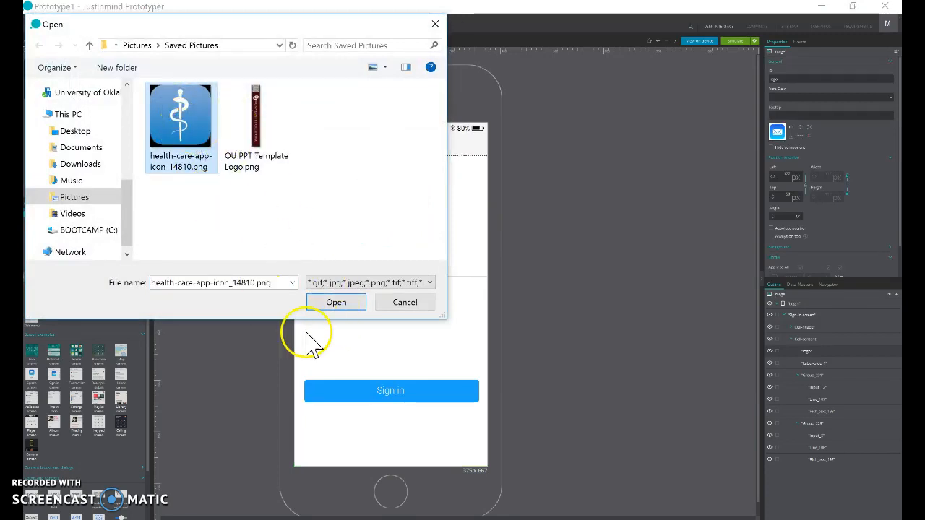
{"action": "left_click", "coordinate": [339, 304]}
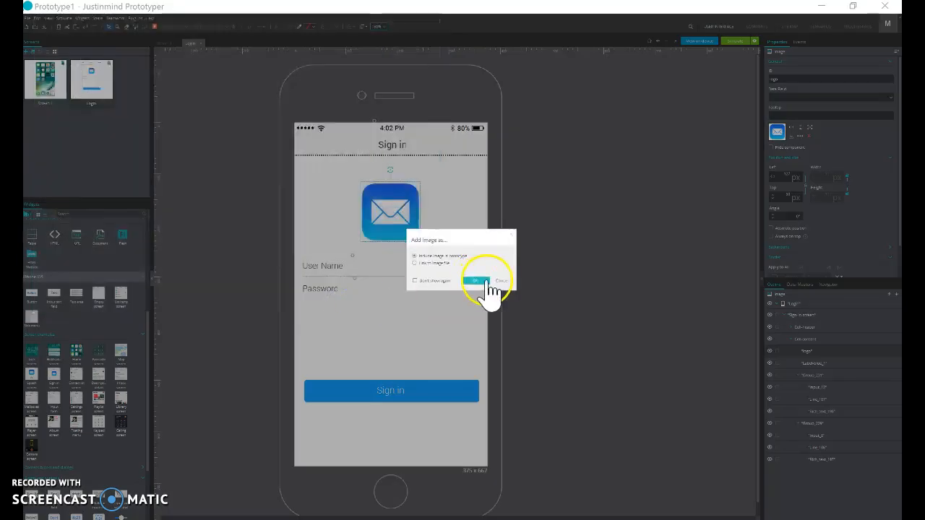
{"action": "left_click", "coordinate": [476, 281]}
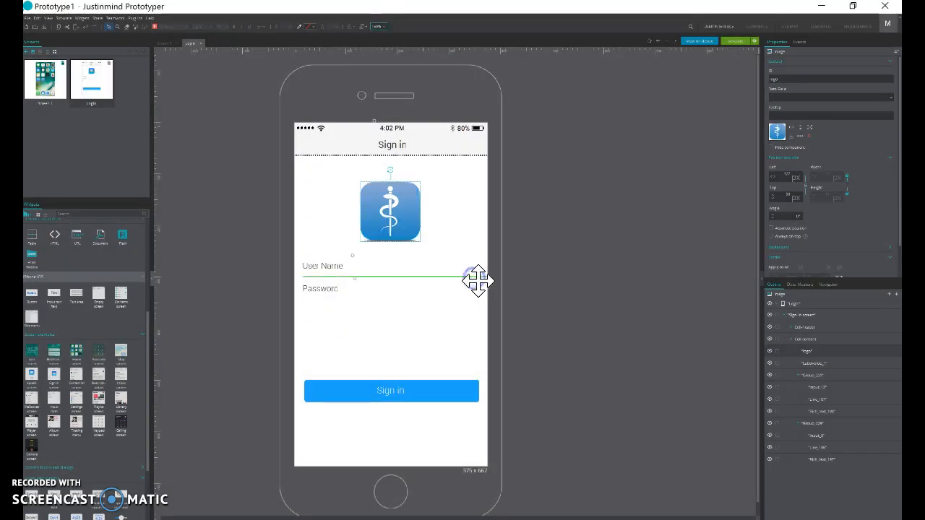
{"action": "left_click", "coordinate": [588, 251]}
- Move the Sign in button up to just below the Password row
{"action": "left_click", "coordinate": [388, 393]}
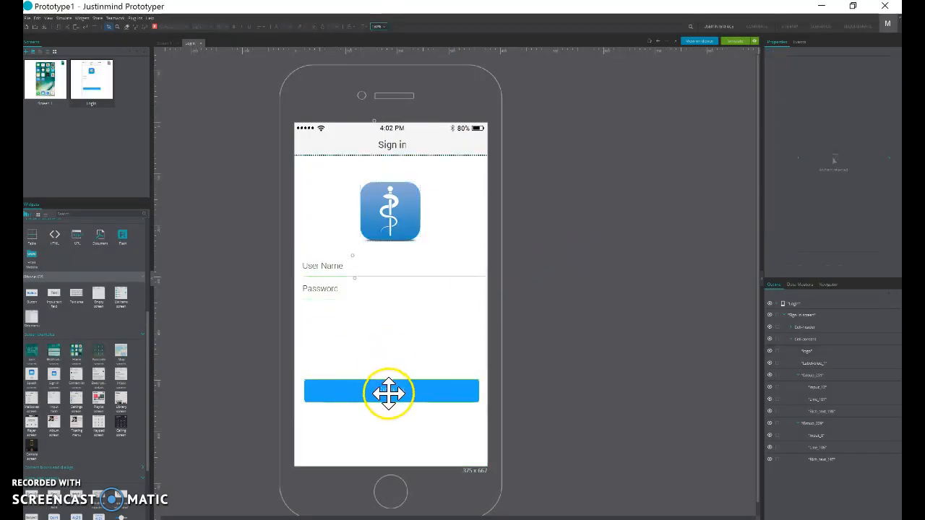
{"action": "left_click_drag", "start_coordinate": [389, 386], "coordinate": [388, 322]}
{"action": "left_click", "coordinate": [574, 284]}
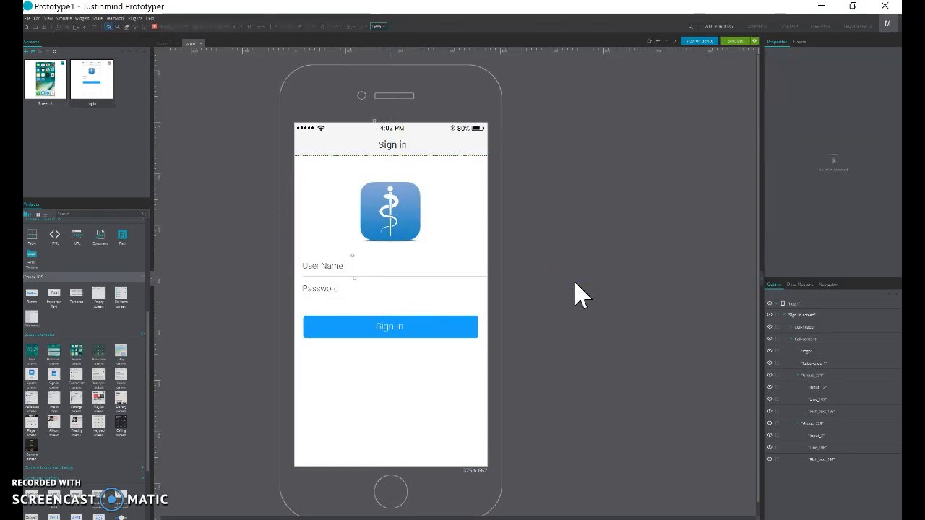
- Add a new screen named Med Video to the prototype
{"action": "left_click", "coordinate": [27, 54]}
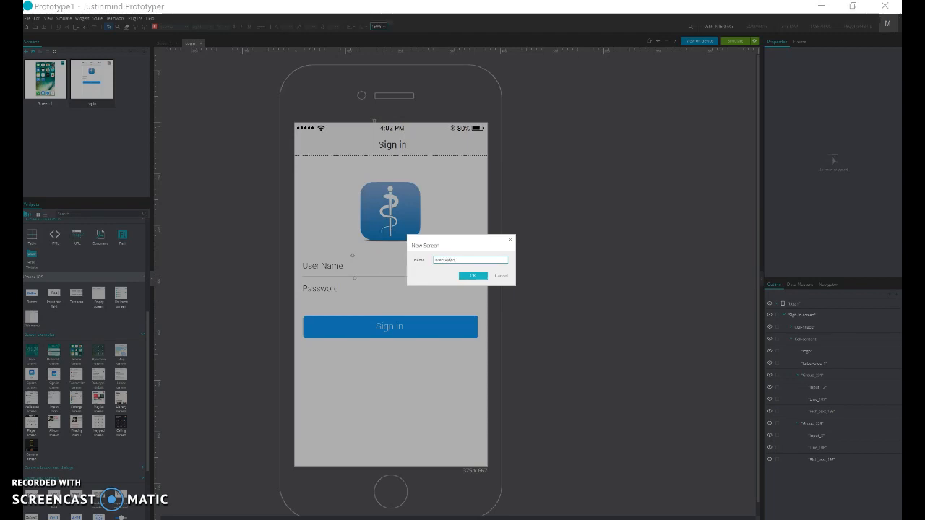
{"action": "left_click", "coordinate": [480, 276]}
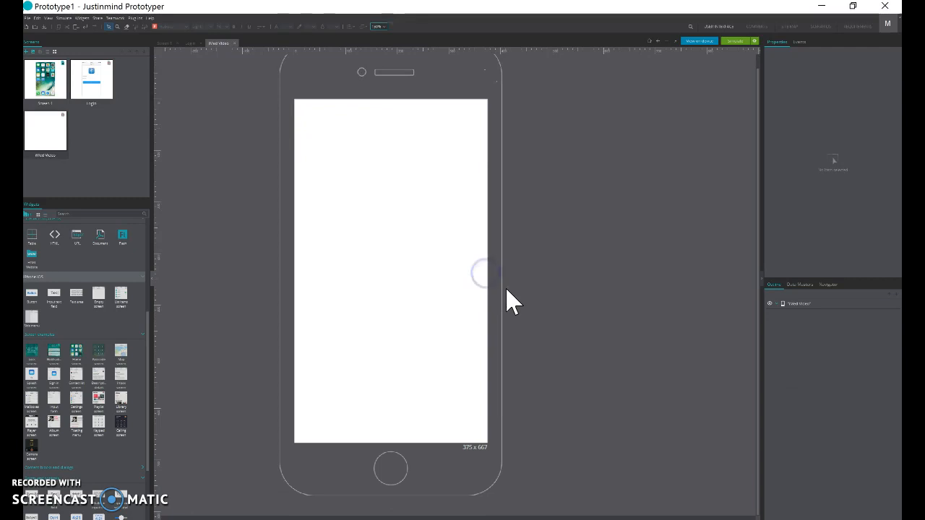
{"action": "left_click", "coordinate": [227, 229]}
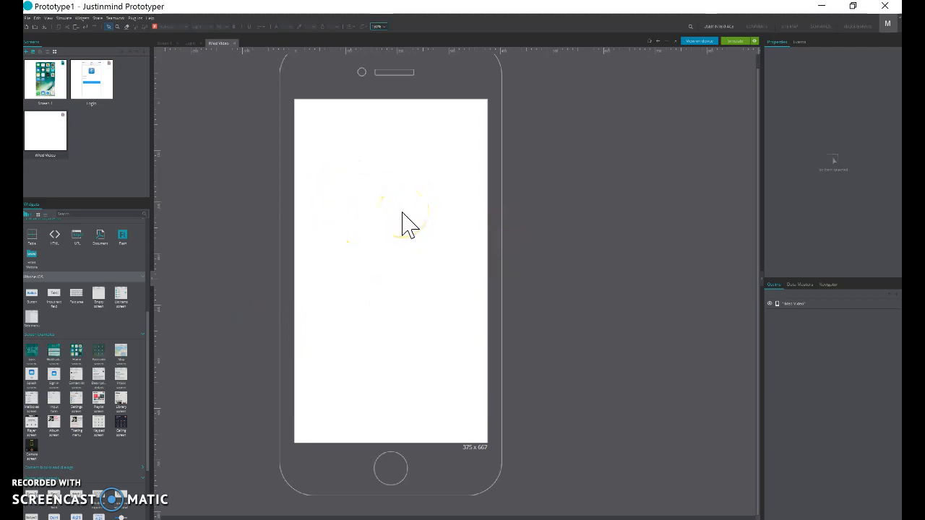
{"action": "left_click", "coordinate": [243, 297]}
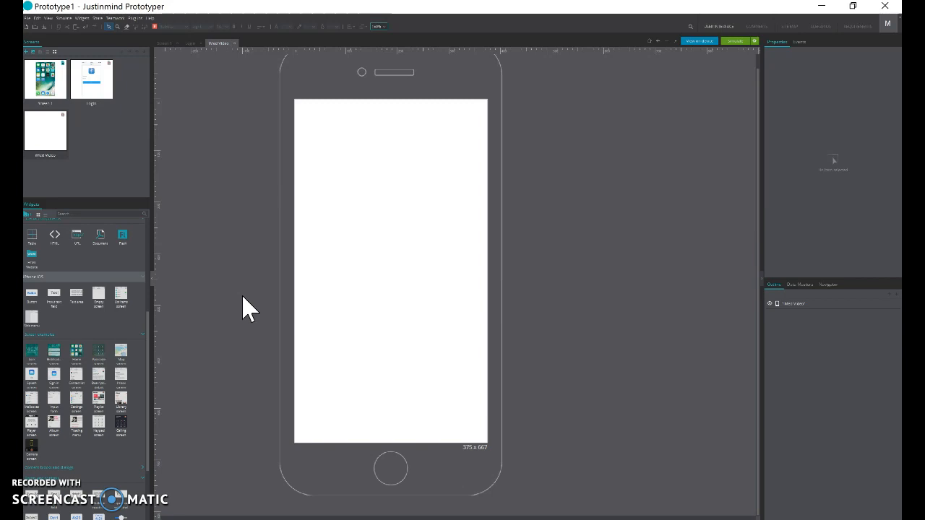
{"action": "left_click_drag", "start_coordinate": [88, 353], "coordinate": [231, 341]}
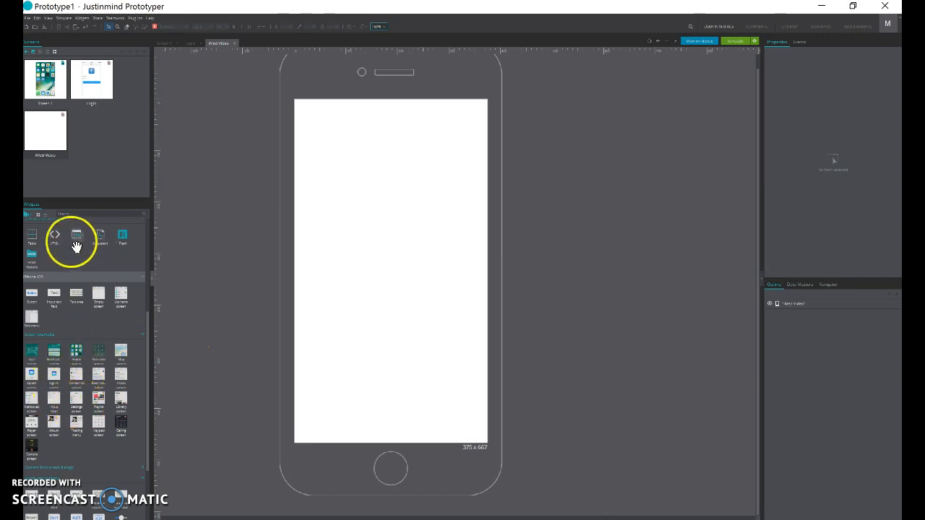
- Place an HTML widget in the middle of the Med Video screen
{"action": "scroll", "coordinate": [91, 293], "scroll_direction": "up", "scroll_amount": 2}
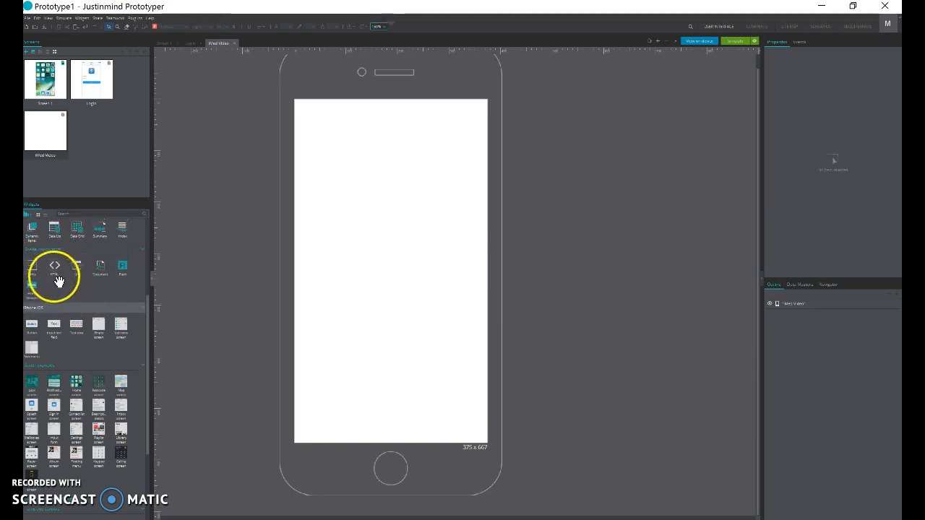
{"action": "scroll", "coordinate": [60, 281], "scroll_direction": "up", "scroll_amount": 1}
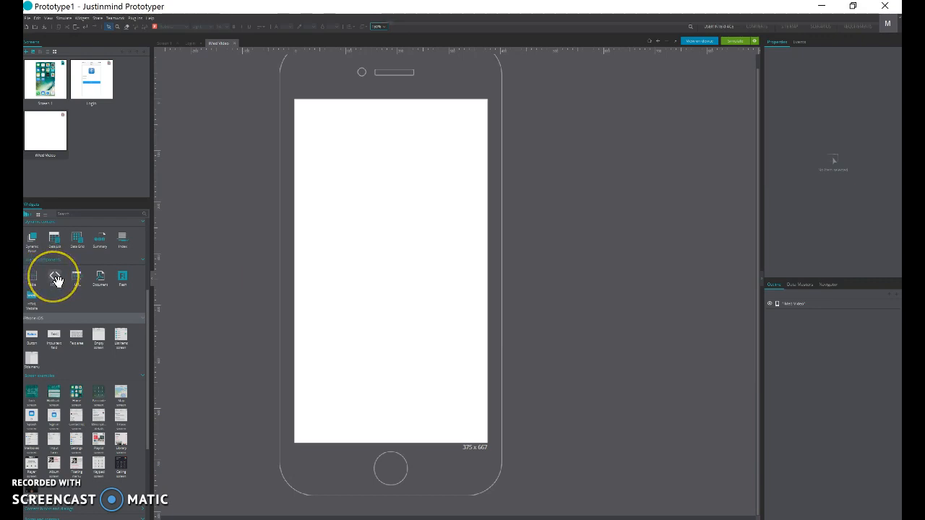
{"action": "left_click_drag", "start_coordinate": [55, 279], "coordinate": [338, 243]}
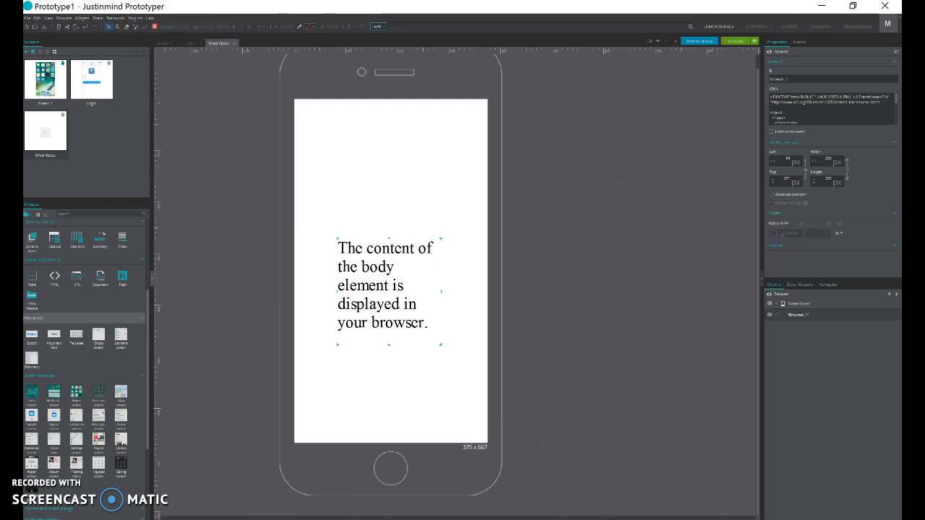
- Switch to the browser and copy the embed code of the YouTube video "MIcrosoft HealthVault Overview"
{"action": "key", "text": "alt+Tab"}
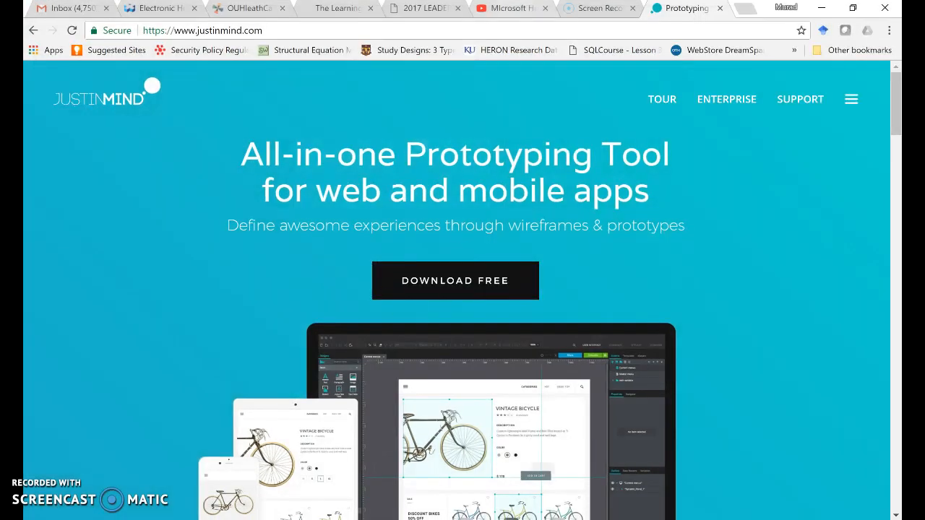
{"action": "left_click", "coordinate": [528, 8]}
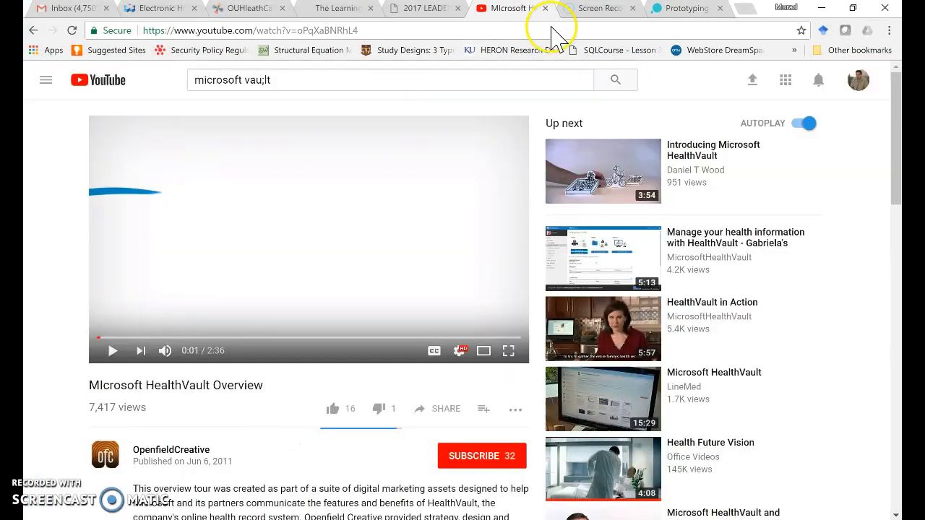
{"action": "left_click", "coordinate": [446, 410]}
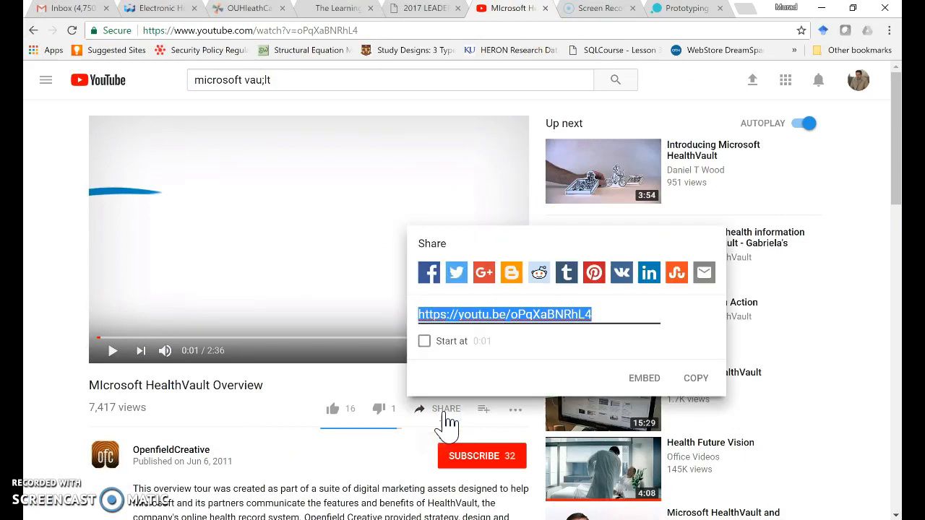
{"action": "left_click", "coordinate": [443, 411]}
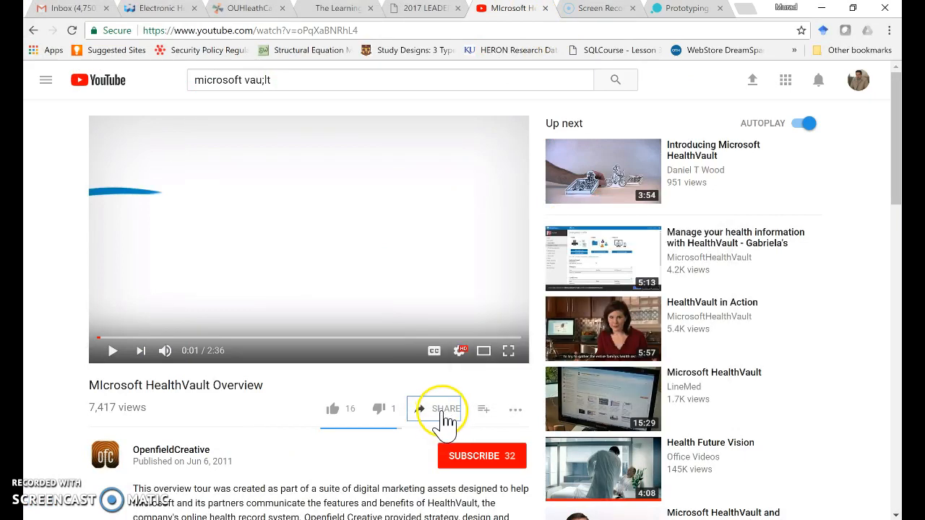
{"action": "left_click", "coordinate": [442, 416]}
{"action": "left_click", "coordinate": [639, 378]}
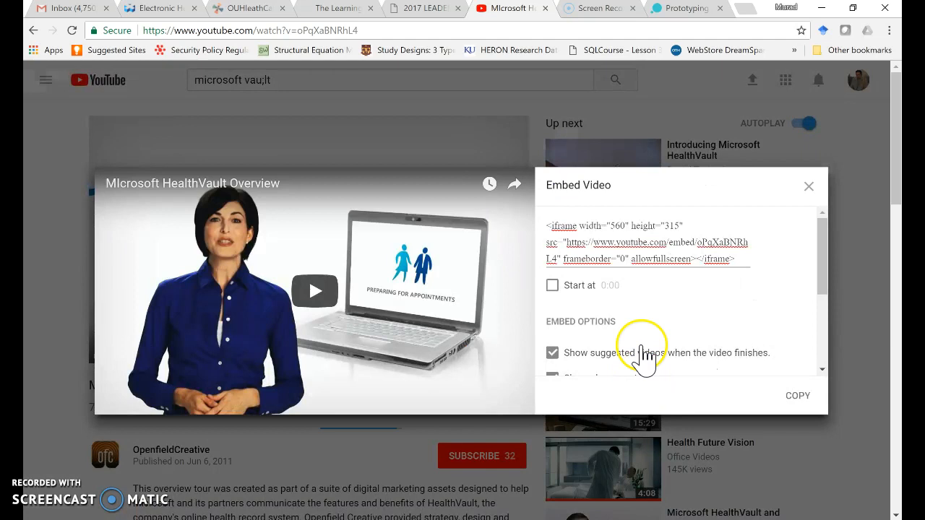
{"action": "left_click", "coordinate": [733, 257]}
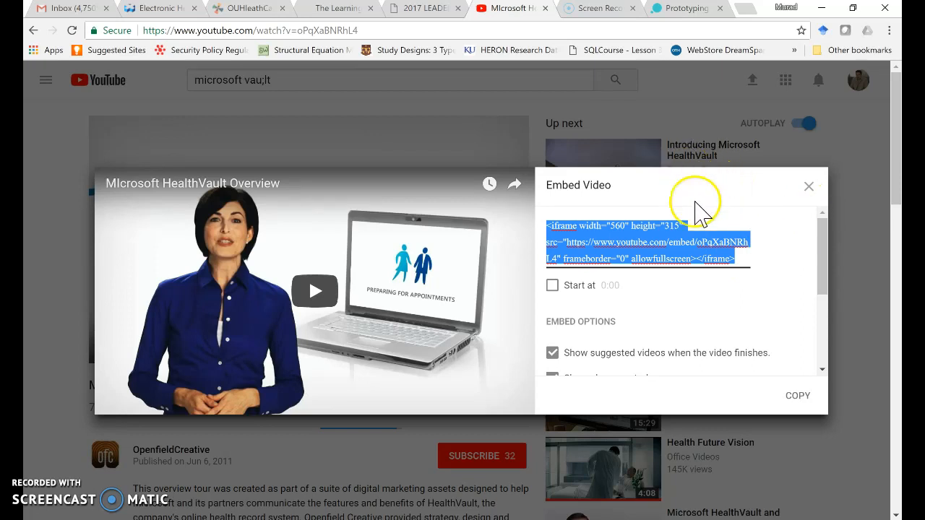
- Switch back to Justinmind and replace the HTML widget's default code with the copied YouTube embed code
{"action": "left_click", "coordinate": [275, 519]}
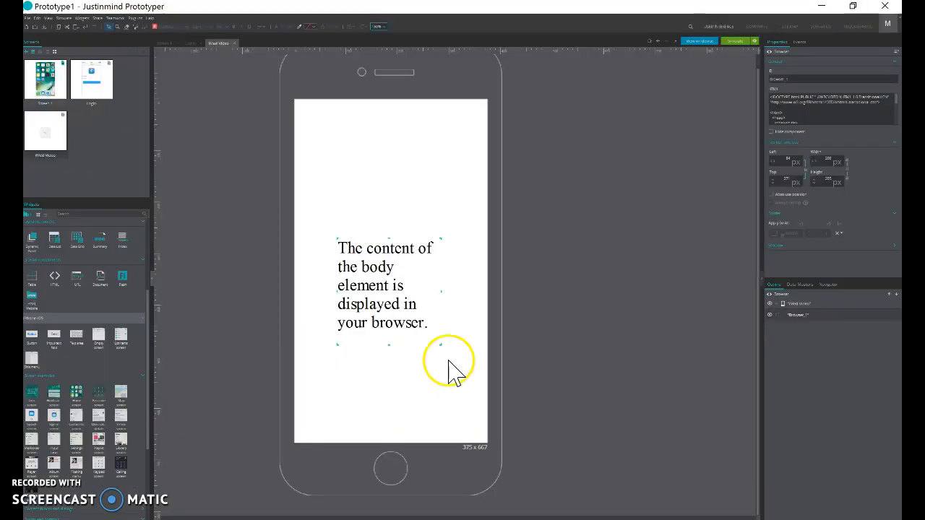
{"action": "left_click", "coordinate": [801, 109]}
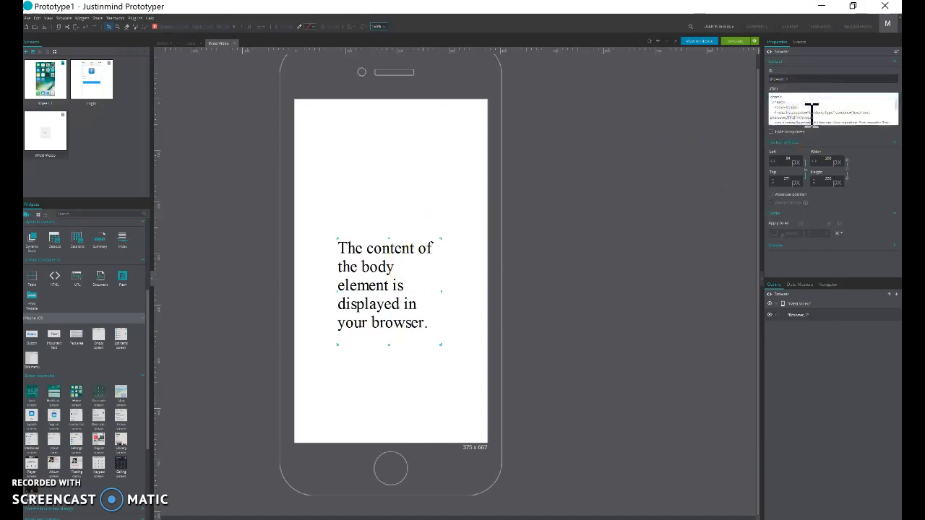
{"action": "key", "text": "ctrl+a"}
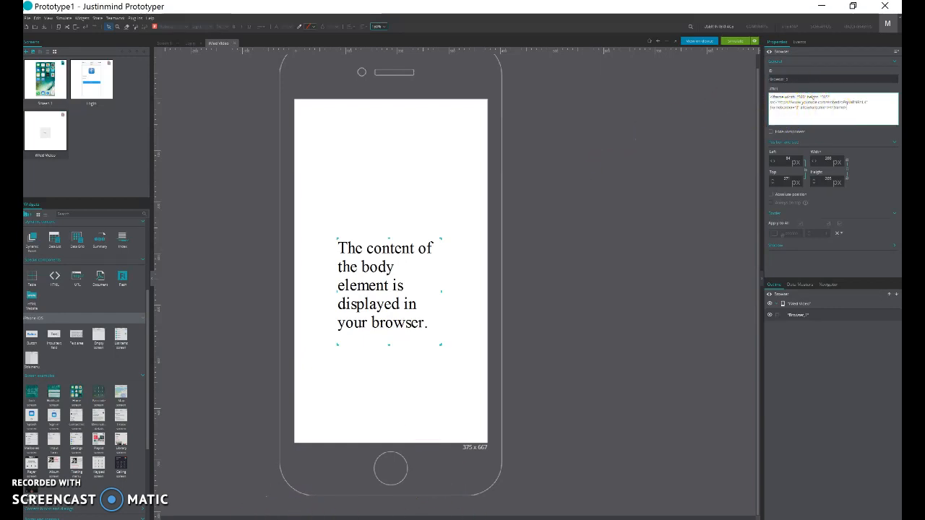
{"action": "key", "text": "alt+Tab"}
{"action": "key", "text": "alt+Tab"}
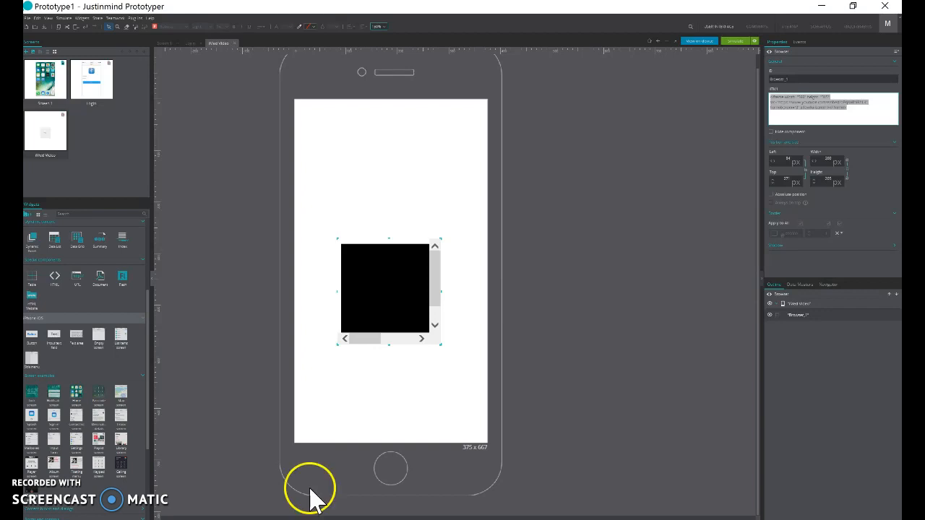
- Reduce the iframe width in the HTML widget's embed code so the video better fits the phone screen
{"action": "left_click", "coordinate": [859, 104]}
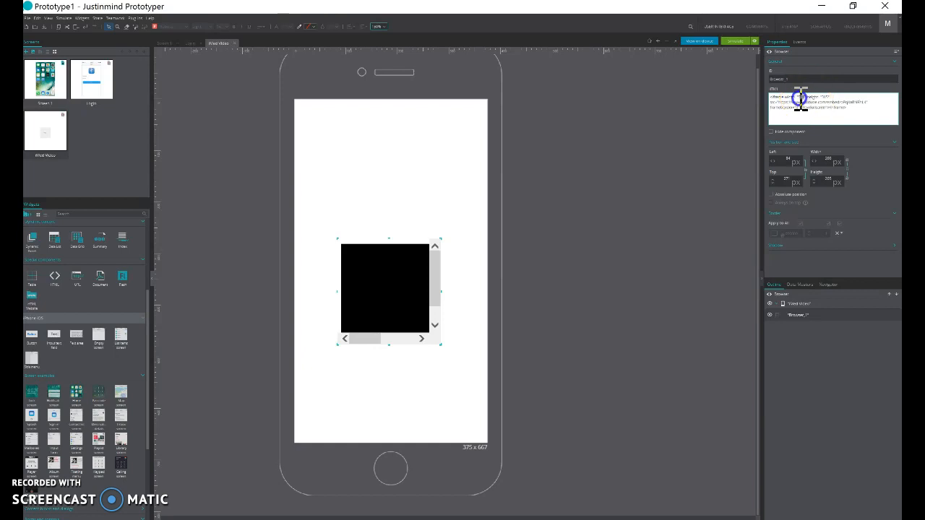
{"action": "double_click", "coordinate": [799, 97]}
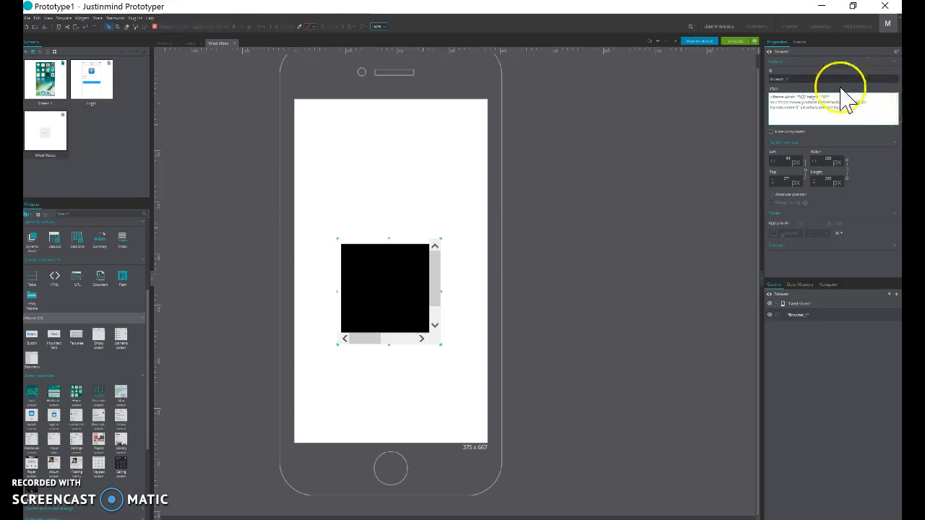
{"action": "double_click", "coordinate": [826, 97]}
{"action": "left_click", "coordinate": [624, 189]}
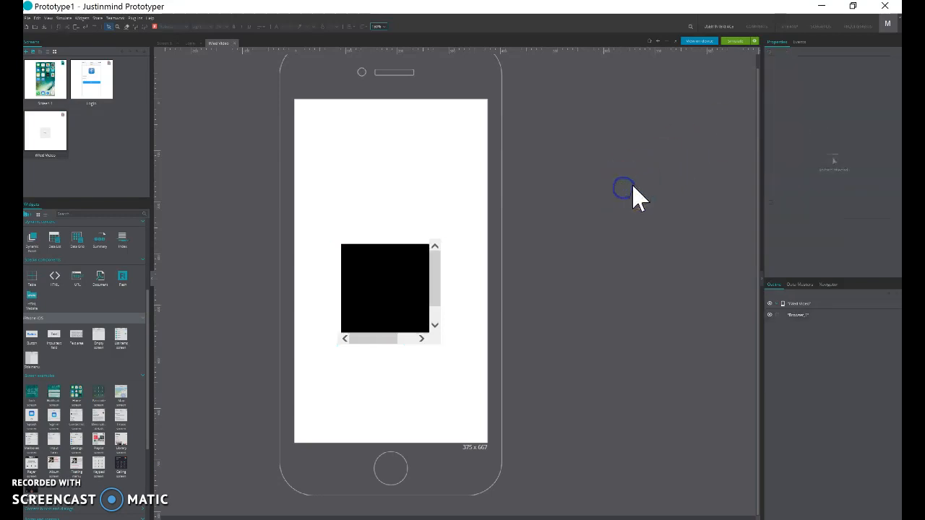
- Enlarge the HTML widget to nearly the full screen width, about 370 px, and extend its upper edge upward to fit the video's height
{"action": "left_click", "coordinate": [417, 277]}
{"action": "left_click_drag", "start_coordinate": [441, 345], "coordinate": [485, 358]}
{"action": "left_click_drag", "start_coordinate": [337, 358], "coordinate": [296, 367]}
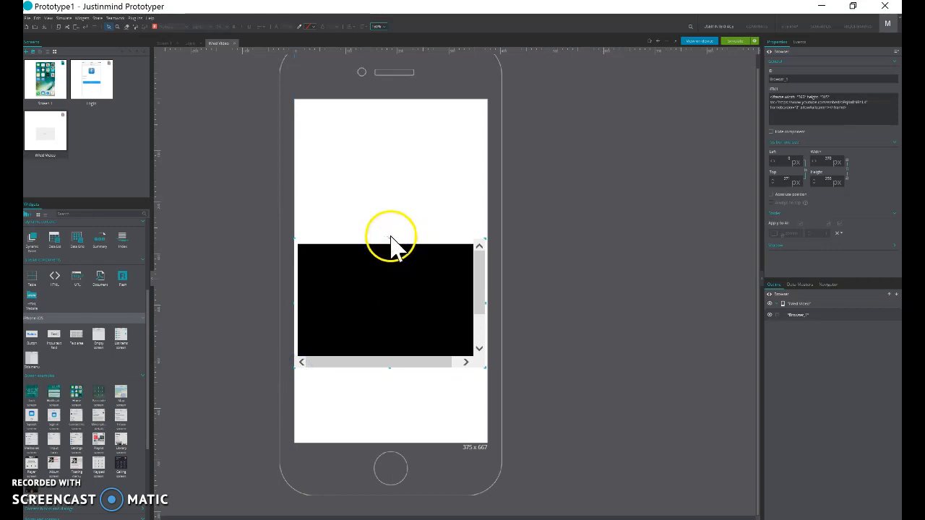
{"action": "left_click_drag", "start_coordinate": [389, 238], "coordinate": [388, 199]}
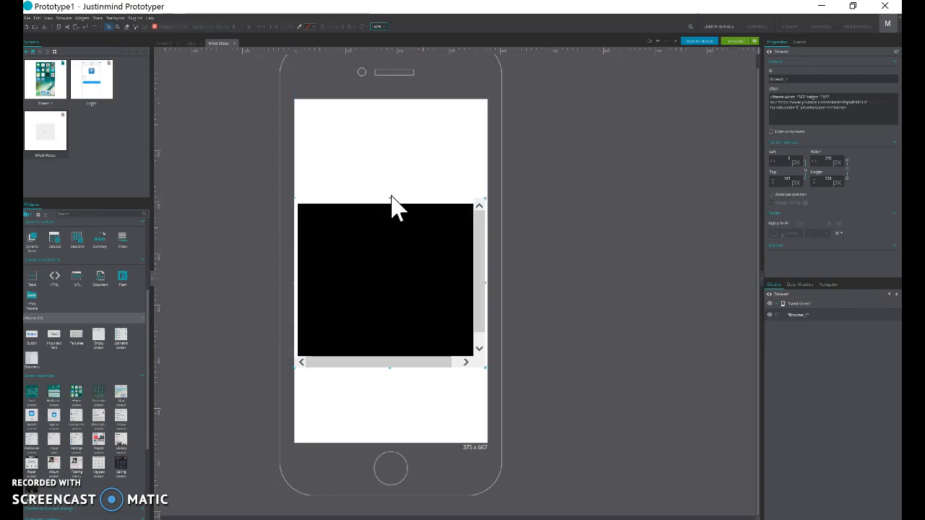
{"action": "left_click_drag", "start_coordinate": [388, 198], "coordinate": [391, 190]}
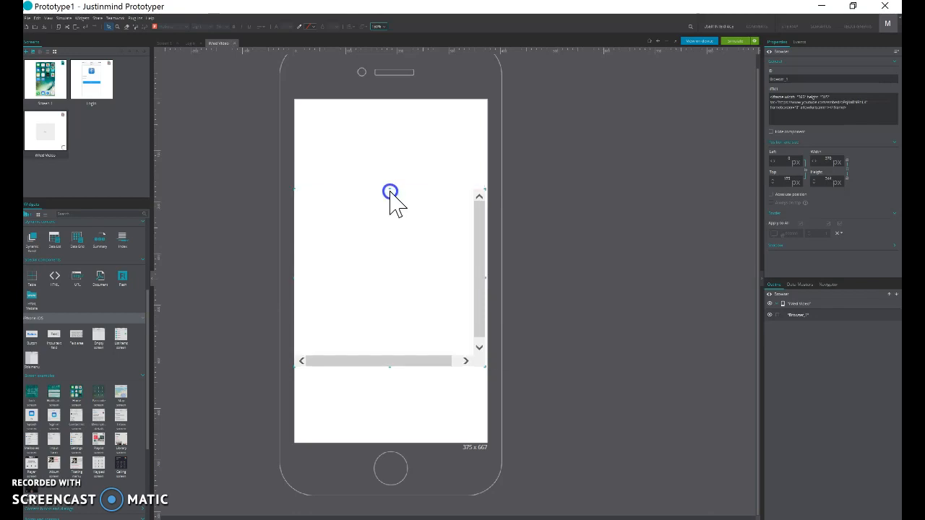
{"action": "left_click_drag", "start_coordinate": [390, 189], "coordinate": [390, 181]}
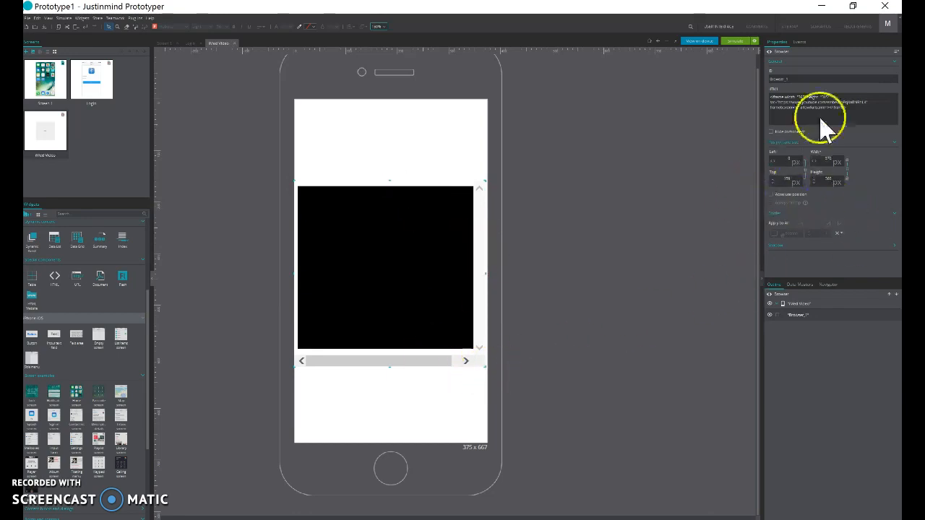
{"action": "left_click", "coordinate": [583, 280]}
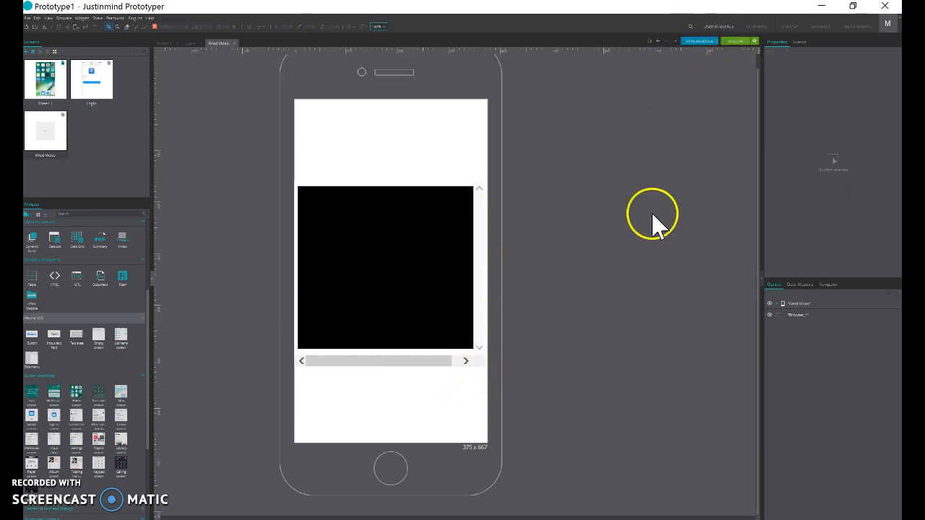
- Simulate the prototype, check how the embedded video fits on the Med Video screen, and close the simulation
{"action": "left_click", "coordinate": [739, 45]}
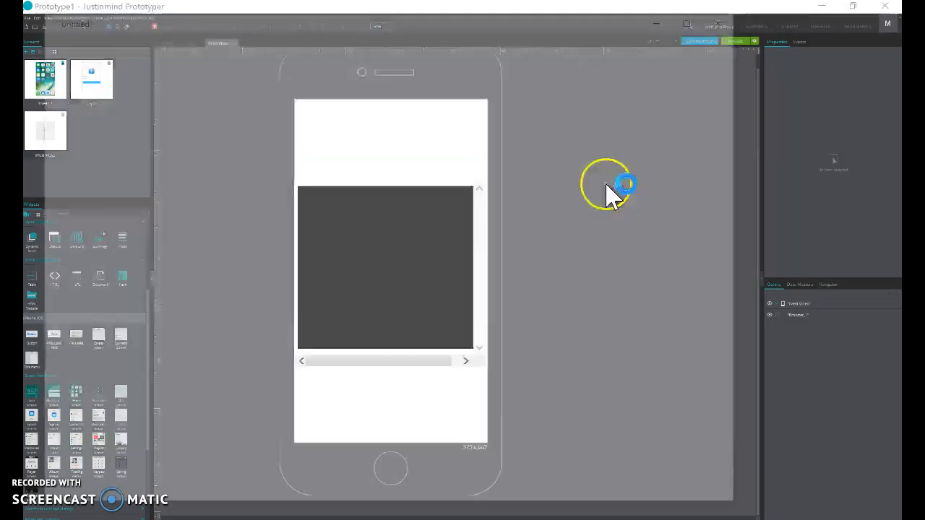
{"action": "scroll", "coordinate": [579, 307], "scroll_direction": "down", "scroll_amount": 2}
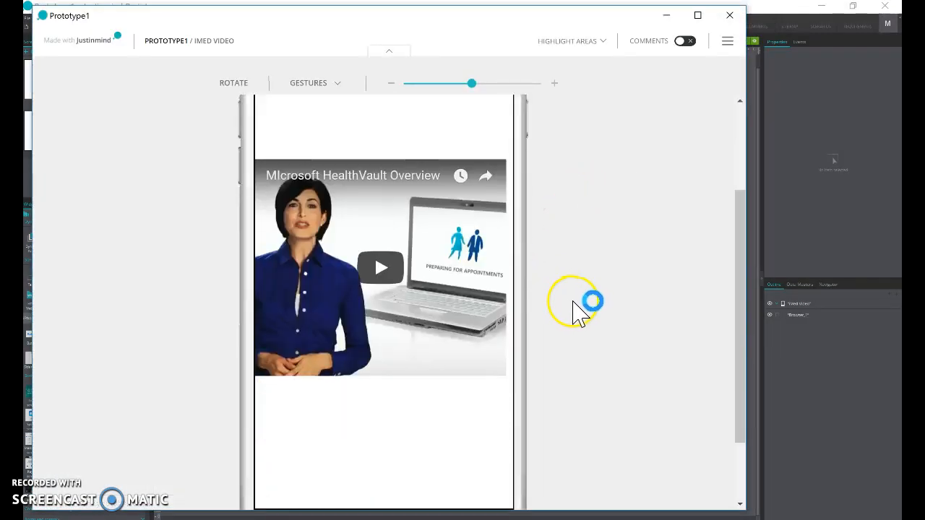
{"action": "scroll", "coordinate": [578, 307], "scroll_direction": "down", "scroll_amount": 1}
{"action": "scroll", "coordinate": [370, 300], "scroll_direction": "up", "scroll_amount": 3}
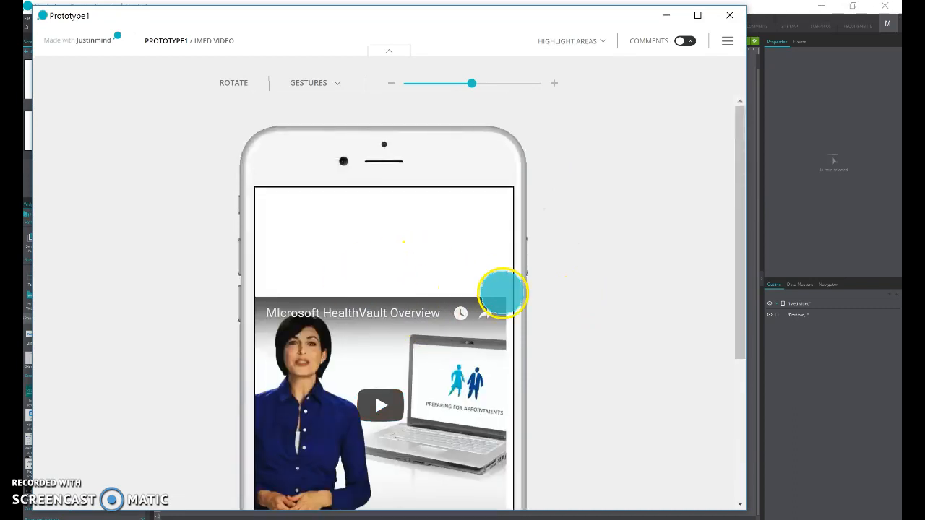
{"action": "left_click", "coordinate": [730, 15]}
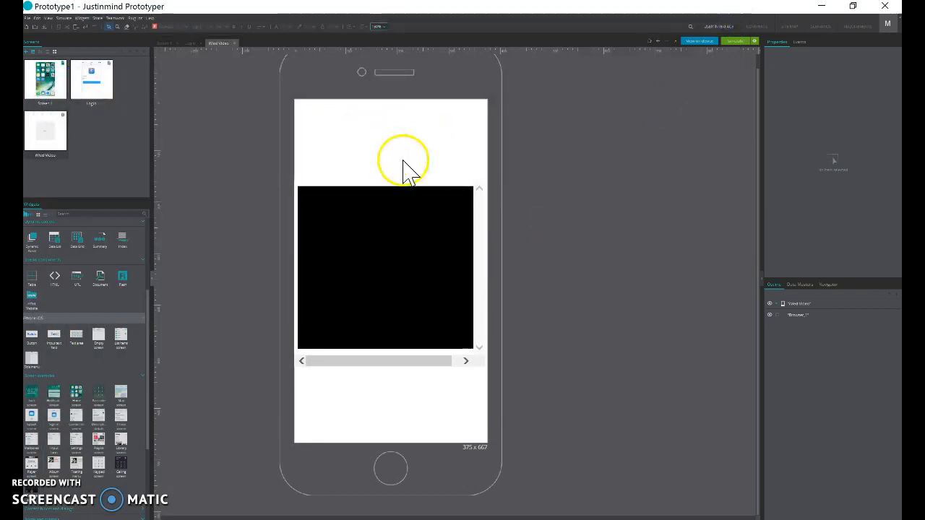
- Add a text widget above the video on the Med Video screen, reading "Patient Health Record"
{"action": "left_click", "coordinate": [224, 236]}
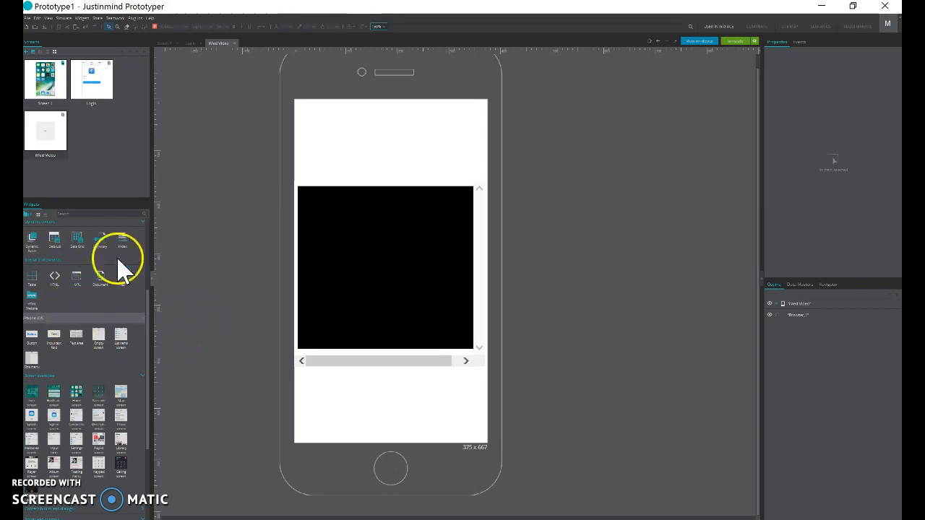
{"action": "scroll", "coordinate": [93, 314], "scroll_direction": "down", "scroll_amount": 3}
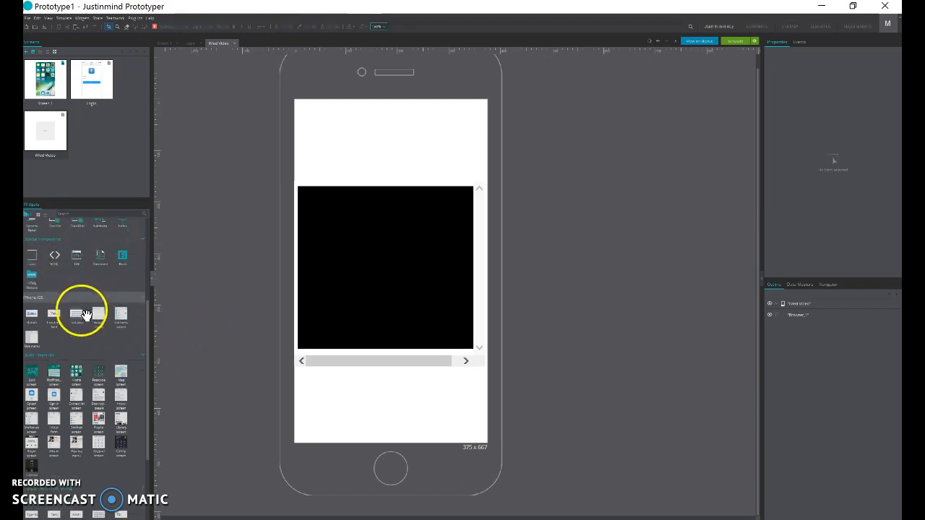
{"action": "scroll", "coordinate": [86, 323], "scroll_direction": "down", "scroll_amount": 3}
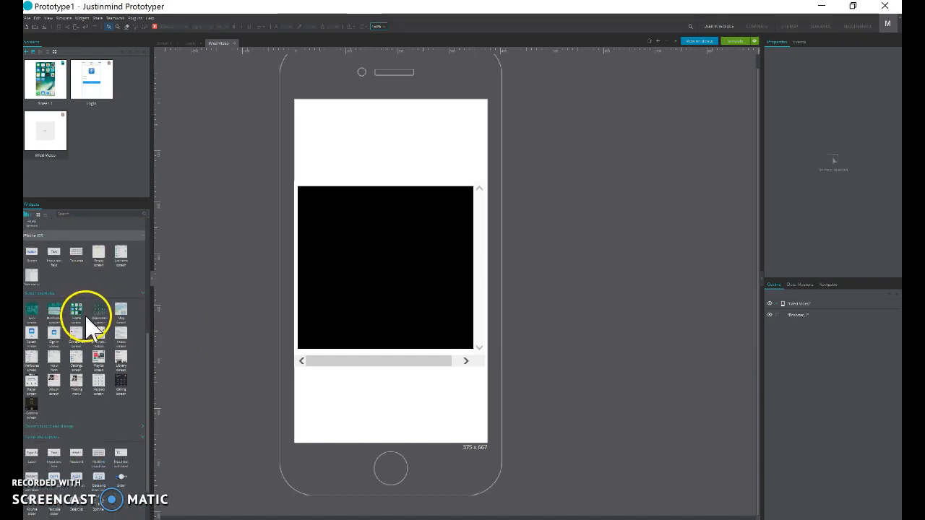
{"action": "scroll", "coordinate": [91, 323], "scroll_direction": "up", "scroll_amount": 15}
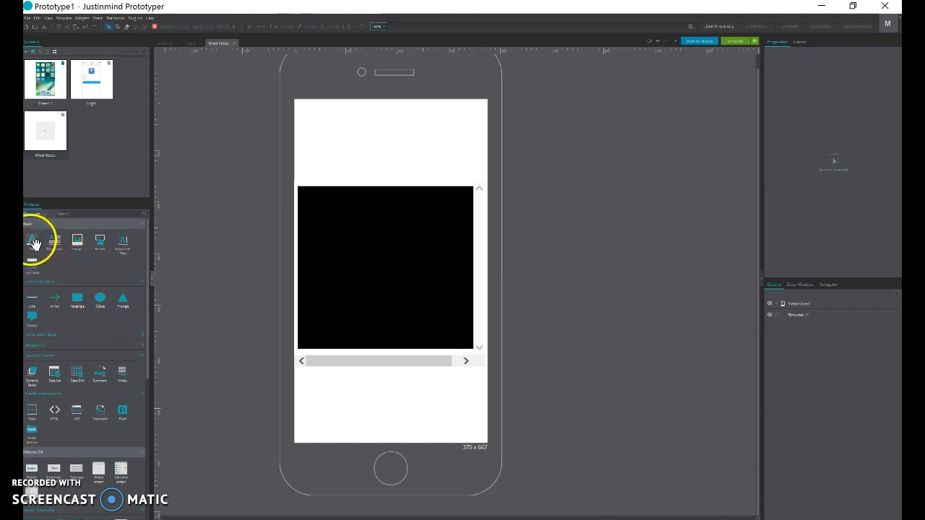
{"action": "left_click_drag", "start_coordinate": [34, 244], "coordinate": [334, 139]}
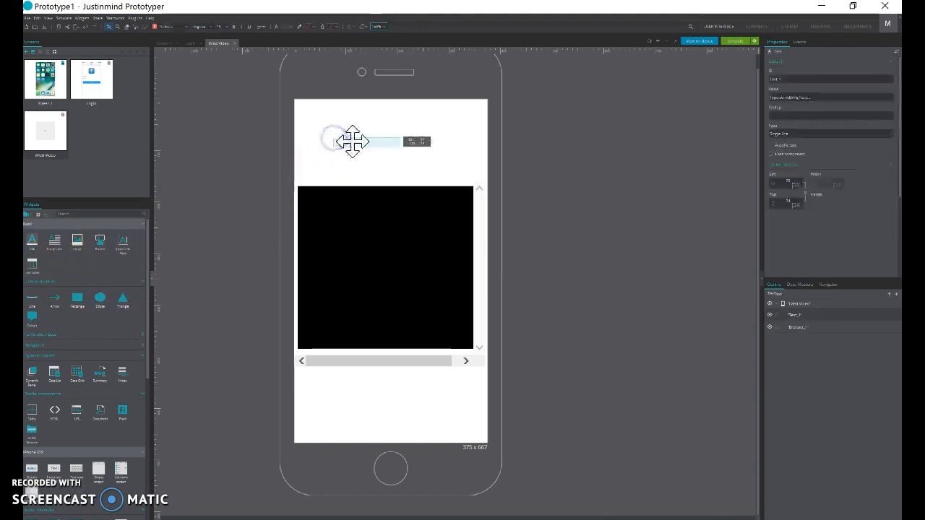
{"action": "double_click", "coordinate": [381, 141]}
{"action": "triple_click", "coordinate": [382, 140]}
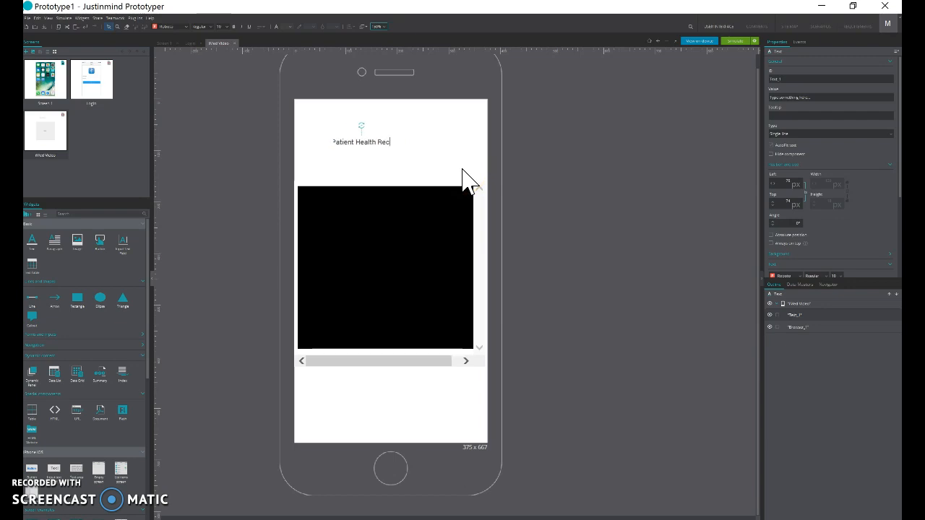
{"action": "left_click", "coordinate": [417, 159]}
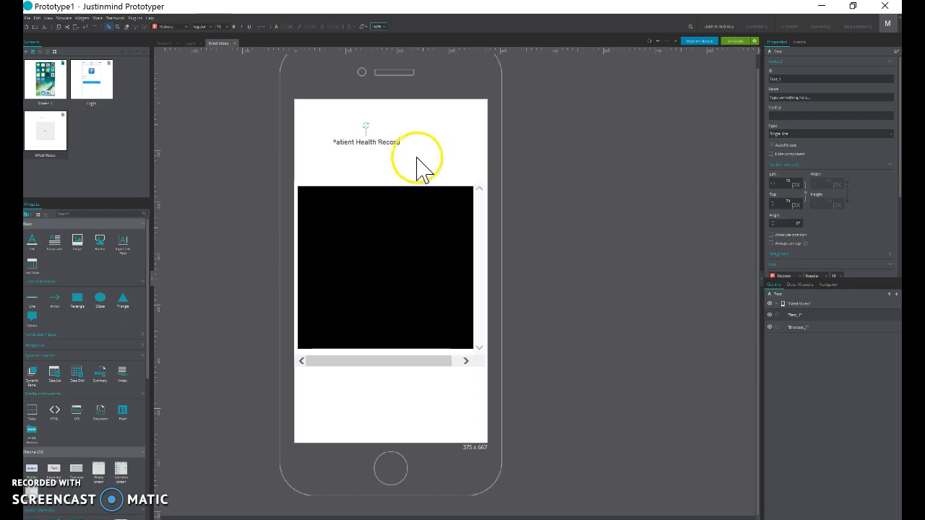
- Set the font size of the "Patient Health Record" text to 20
{"action": "left_click", "coordinate": [385, 139]}
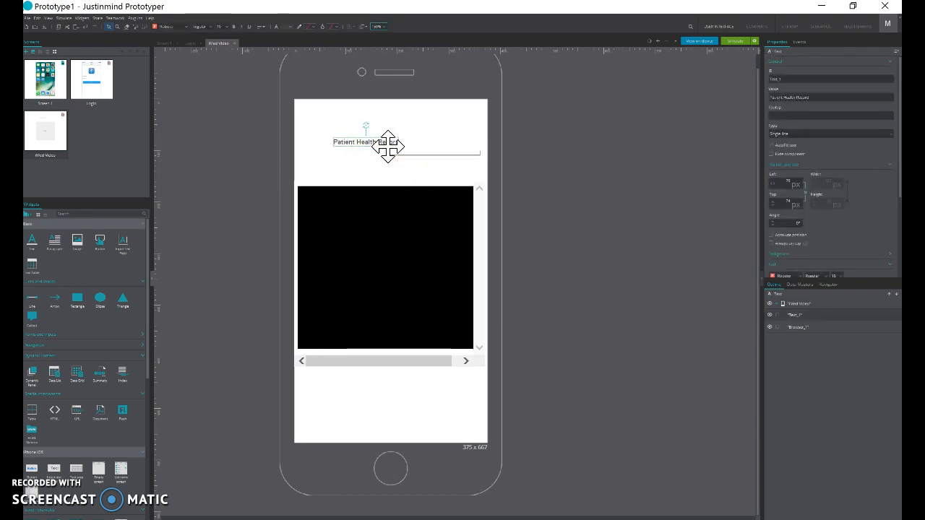
{"action": "left_click", "coordinate": [277, 28]}
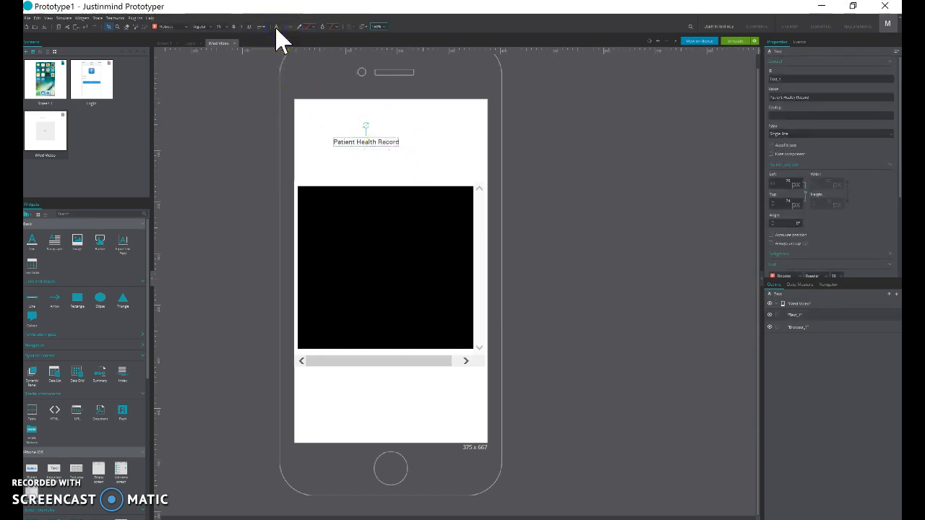
{"action": "left_click", "coordinate": [226, 27]}
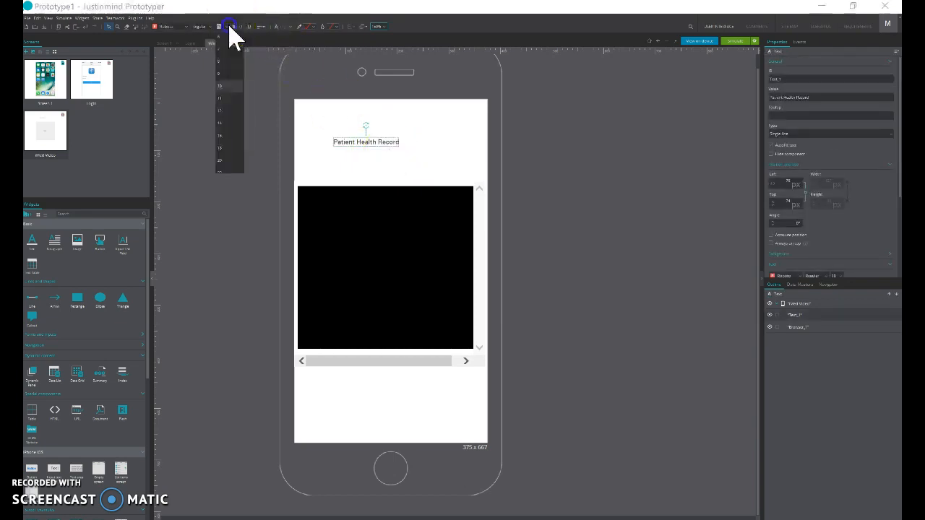
{"action": "left_click", "coordinate": [223, 160]}
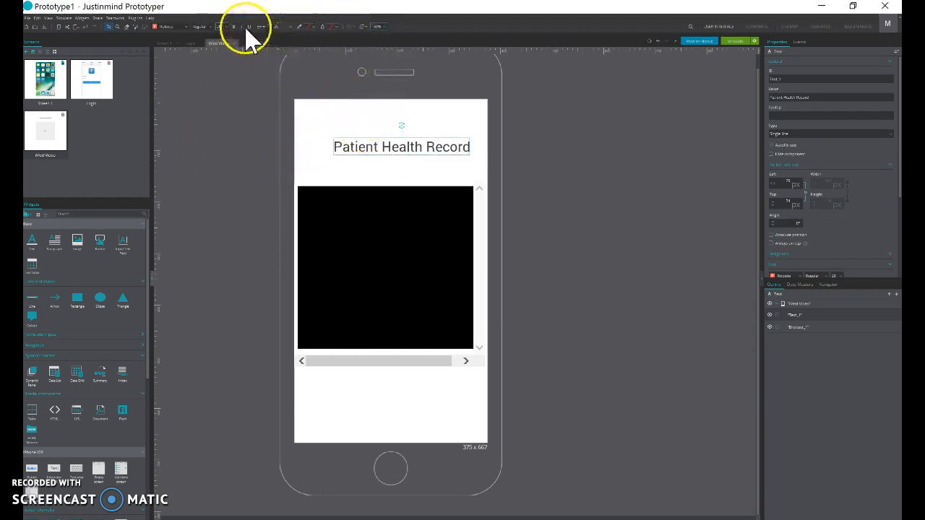
- Try a blue line colour on the "Patient Health Record" text, undo it and try it again
{"action": "left_click", "coordinate": [315, 32]}
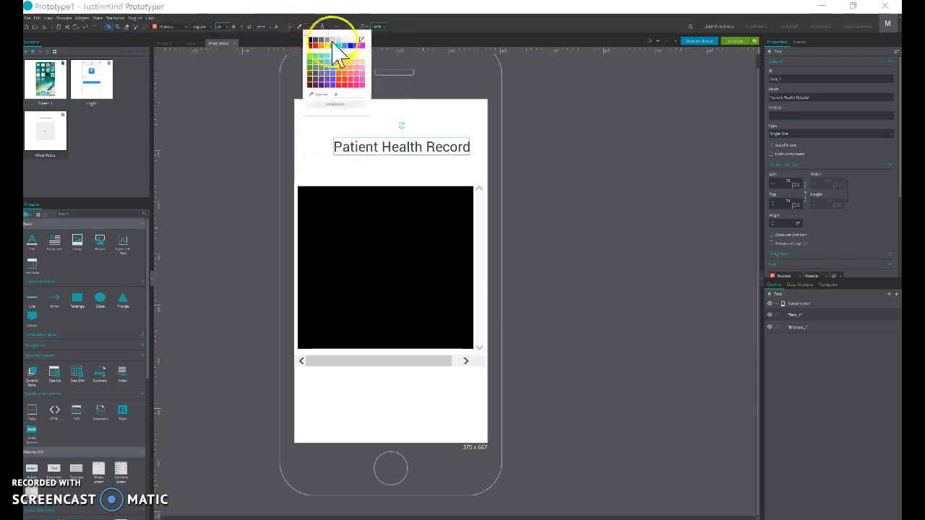
{"action": "left_click", "coordinate": [347, 46]}
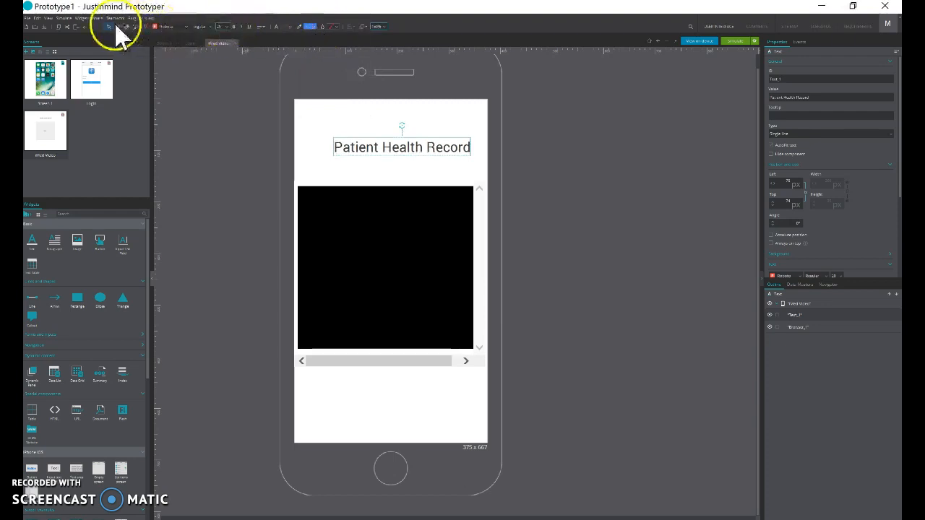
{"action": "left_click", "coordinate": [85, 27]}
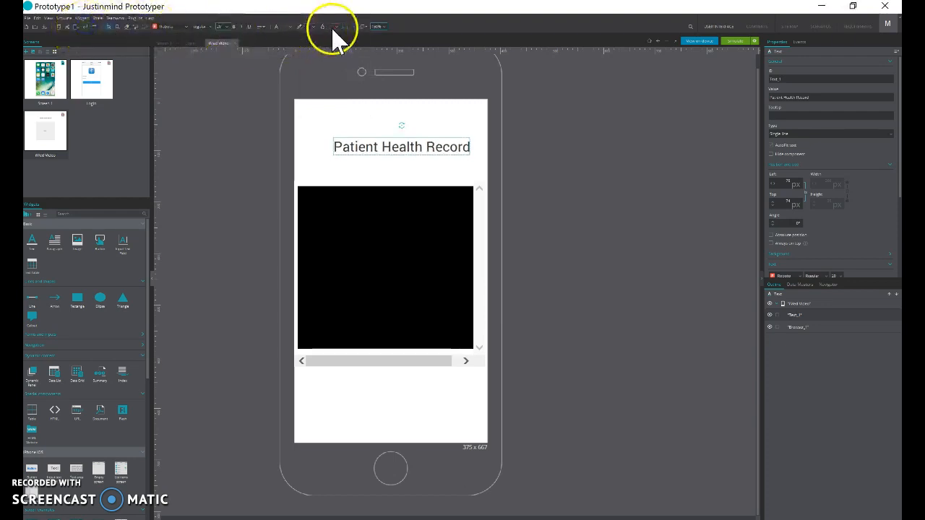
{"action": "left_click", "coordinate": [312, 26]}
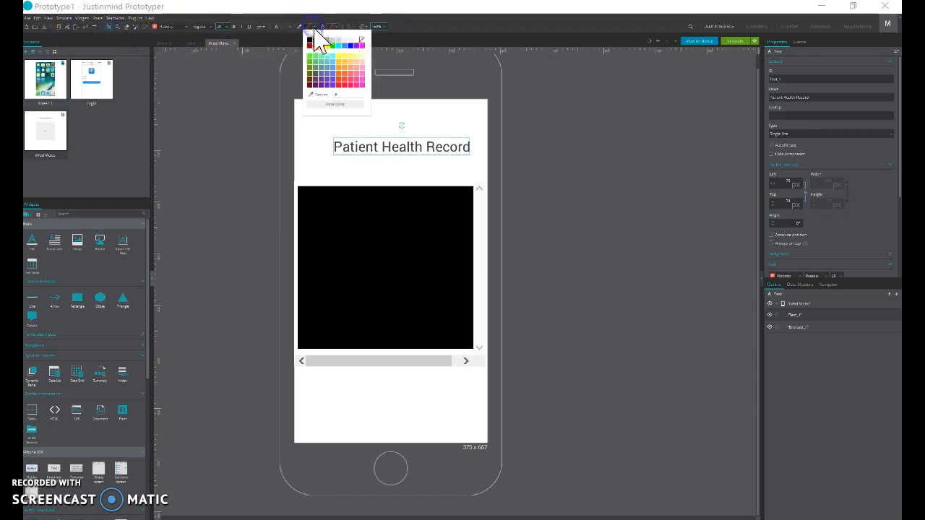
{"action": "left_click", "coordinate": [346, 45]}
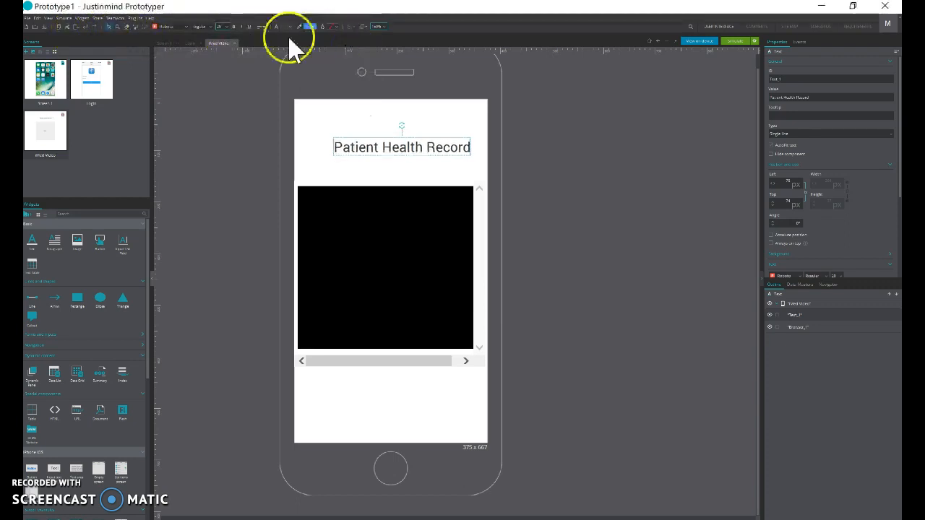
- Give the "Patient Health Record" text a blue background fill
{"action": "left_click", "coordinate": [337, 27]}
{"action": "left_click", "coordinate": [371, 62]}
- Move the "Patient Health Record" text slightly left and down, and undo the move
{"action": "left_click_drag", "start_coordinate": [378, 143], "coordinate": [366, 146]}
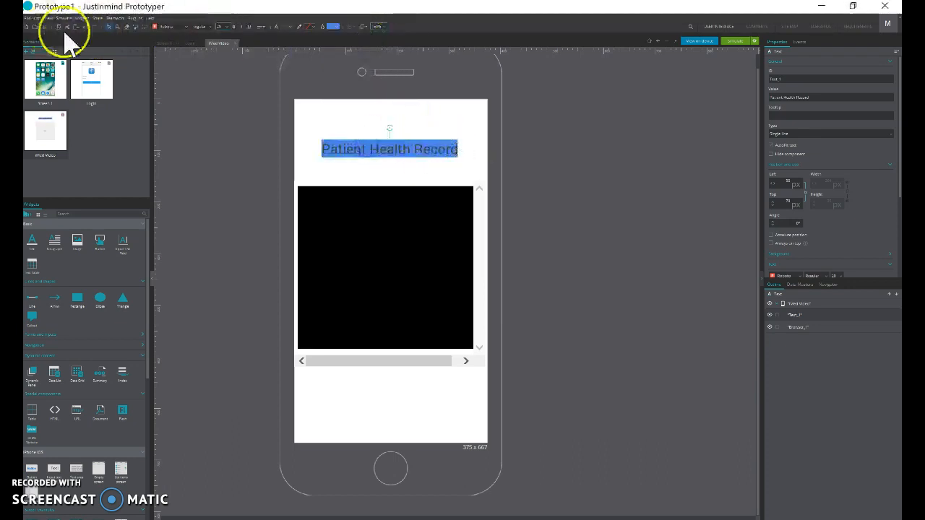
{"action": "scroll", "coordinate": [274, 171], "scroll_direction": "up", "scroll_amount": 1}
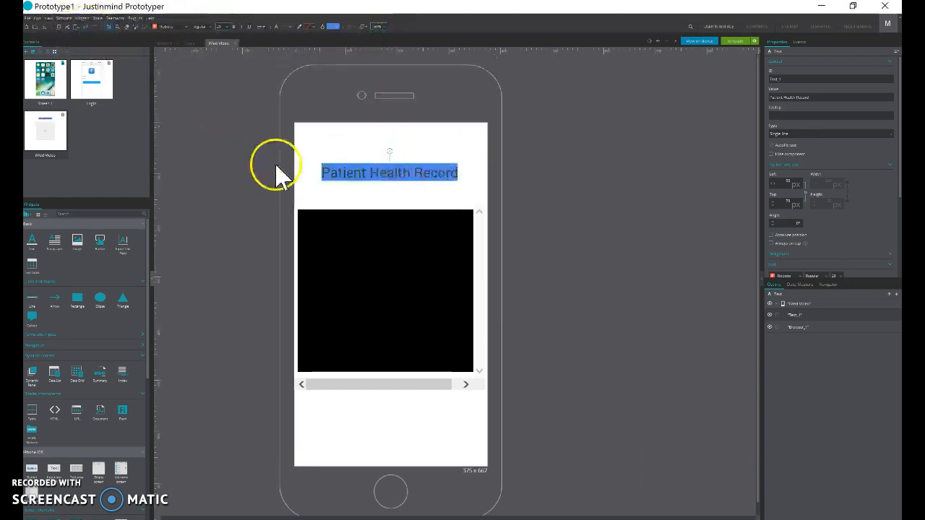
{"action": "left_click", "coordinate": [85, 28]}
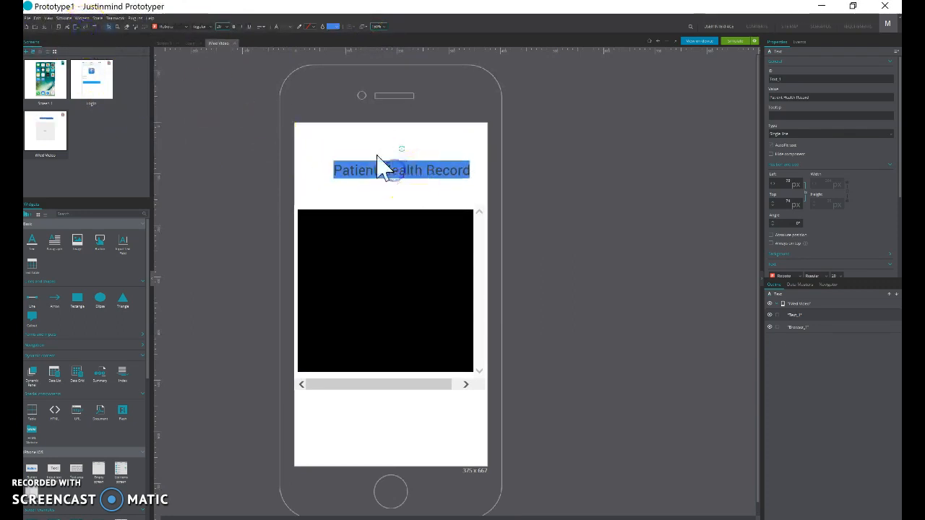
- Undo the blue background fill on the "Patient Health Record" text and move the text slightly left and down
{"action": "left_click", "coordinate": [86, 27]}
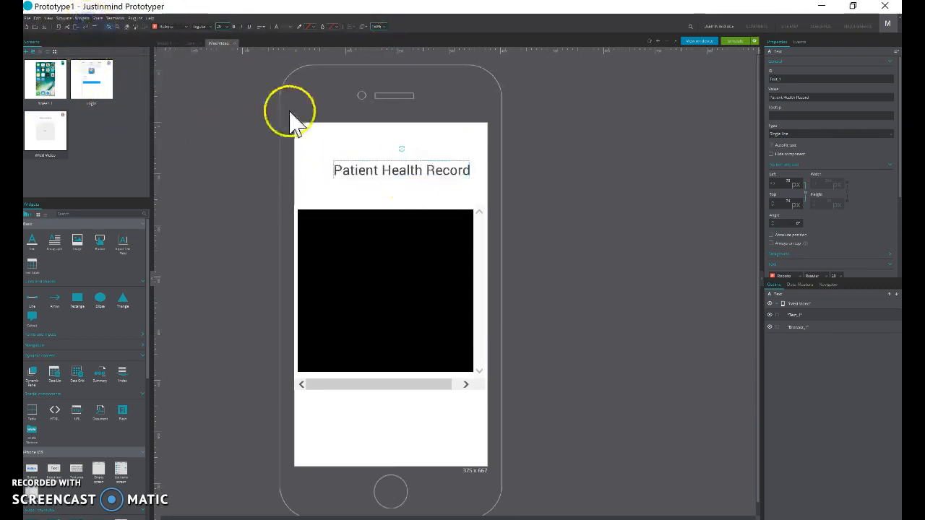
{"action": "double_click", "coordinate": [383, 171]}
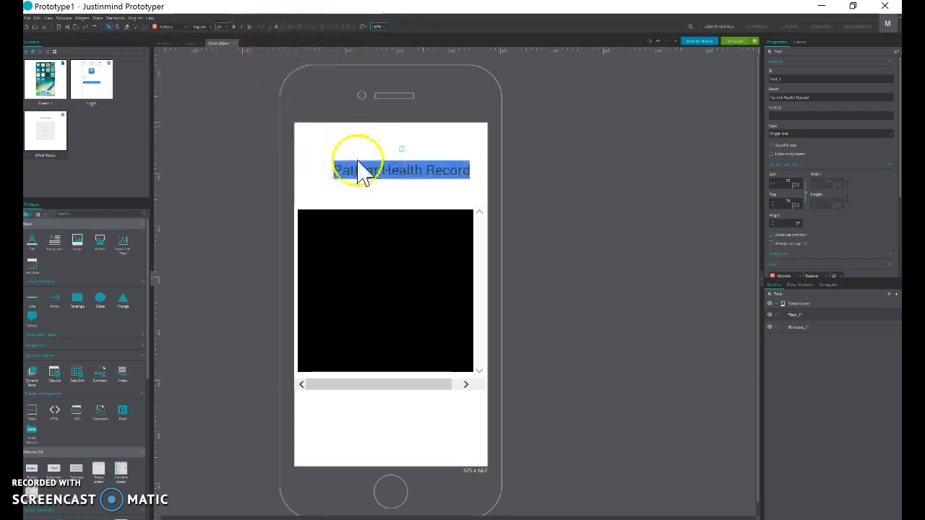
{"action": "key", "text": "Escape"}
{"action": "left_click_drag", "start_coordinate": [440, 171], "coordinate": [419, 177]}
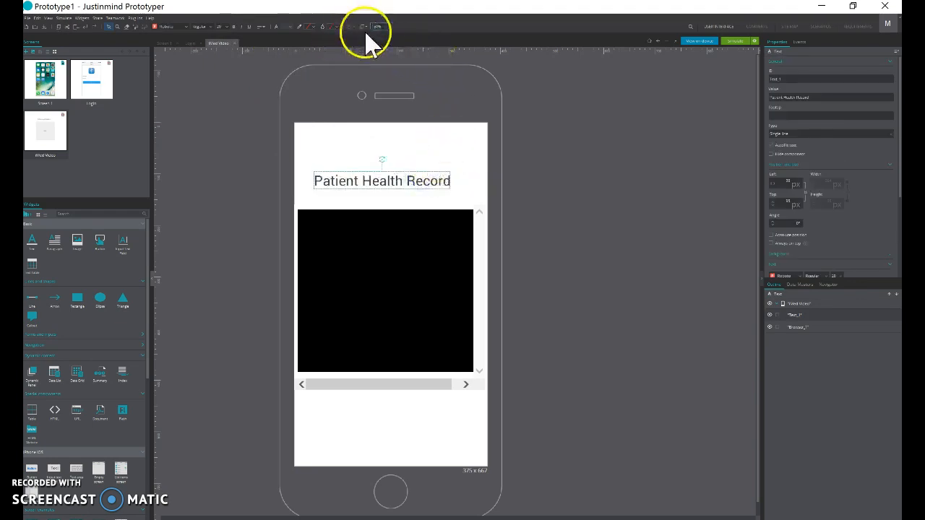
- Try a blue background fill on the repositioned "Patient Health Record" text, and undo it
{"action": "left_click", "coordinate": [337, 27]}
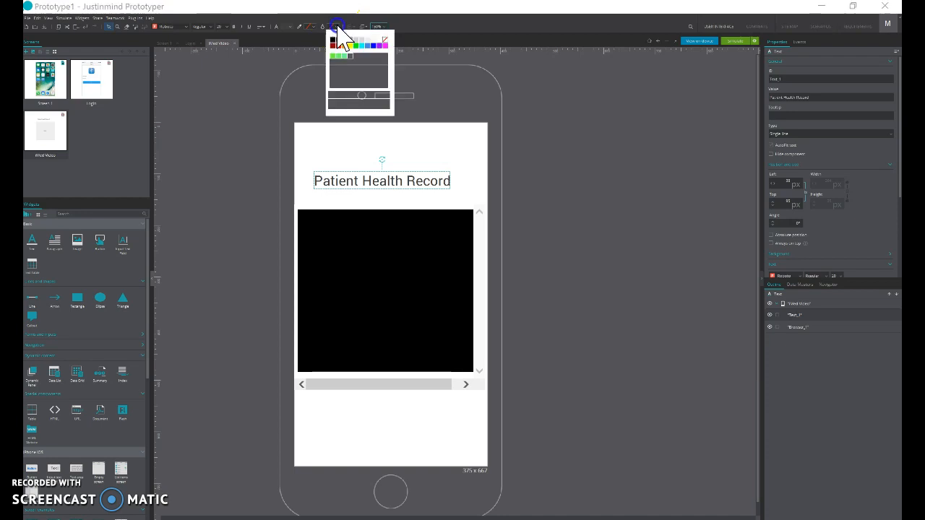
{"action": "left_click", "coordinate": [372, 47]}
{"action": "left_click", "coordinate": [517, 159]}
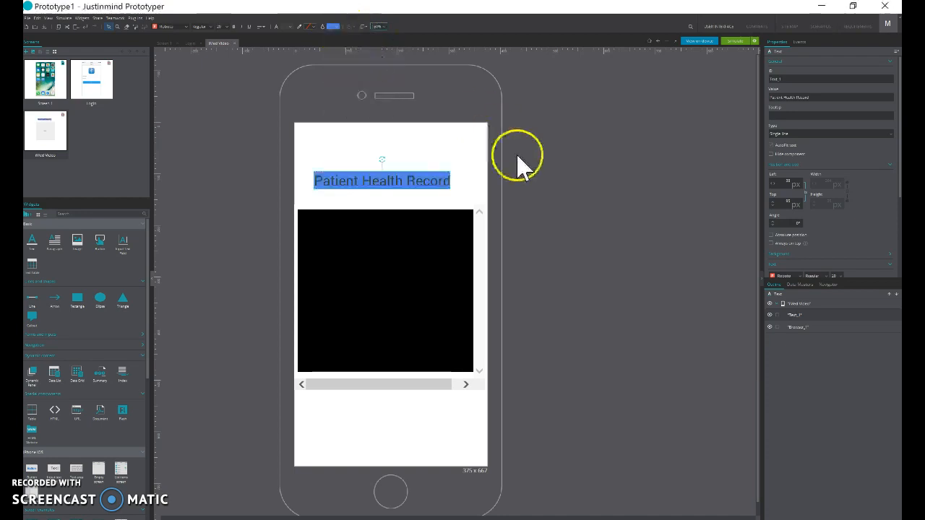
{"action": "left_click", "coordinate": [457, 182]}
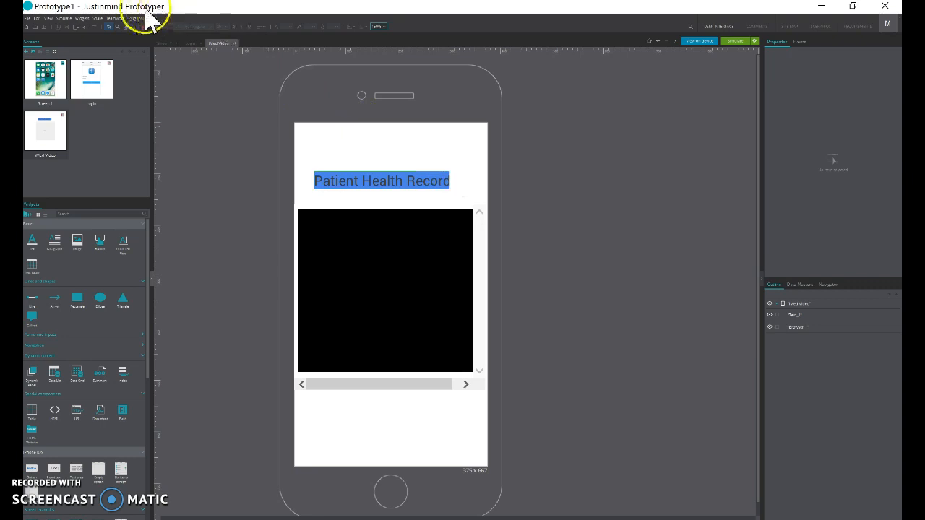
{"action": "left_click", "coordinate": [84, 28]}
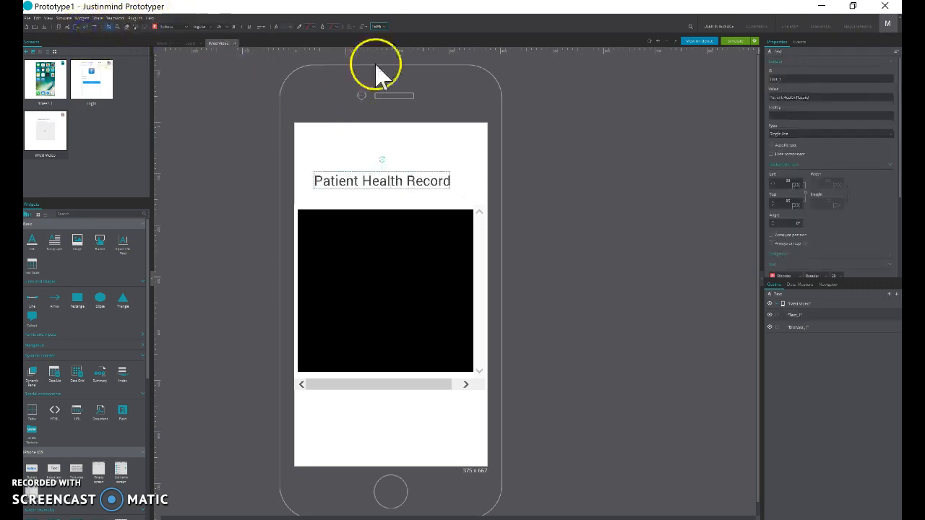
{"action": "double_click", "coordinate": [377, 183]}
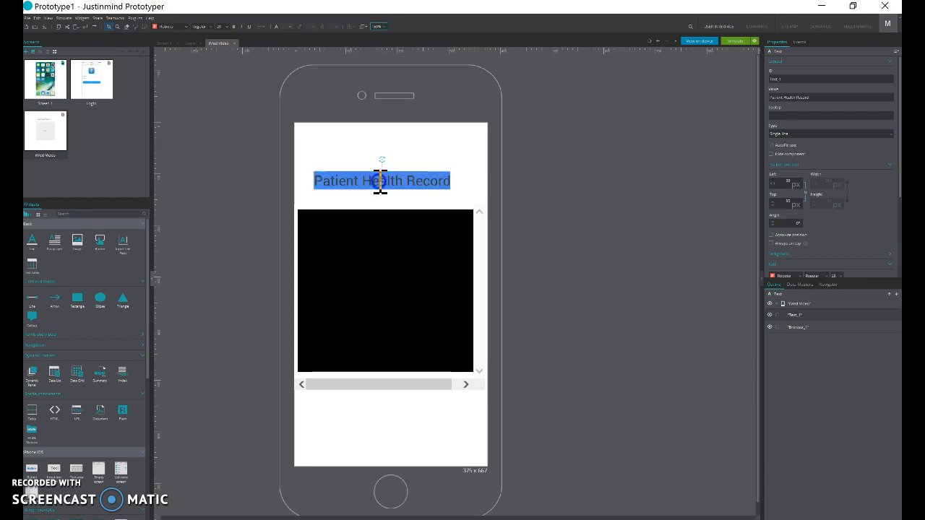
{"action": "left_click", "coordinate": [334, 155]}
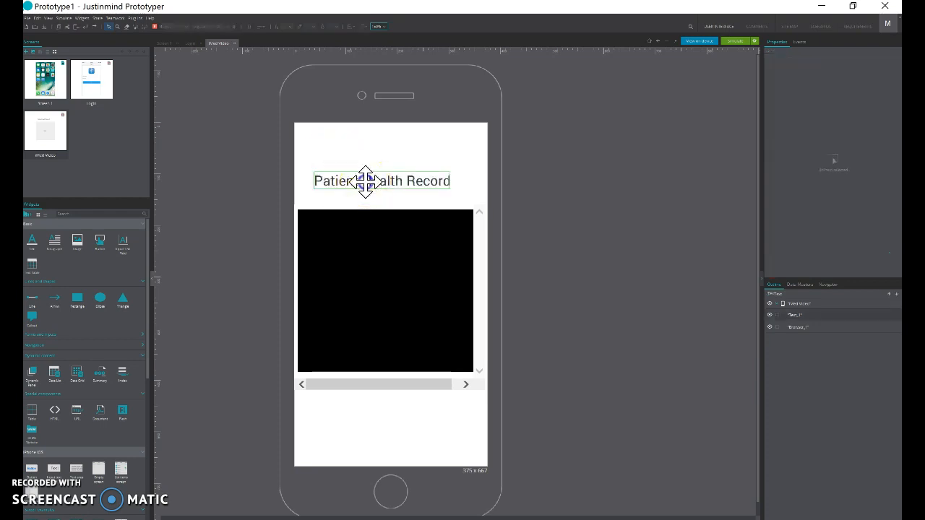
{"action": "left_click", "coordinate": [365, 181]}
{"action": "double_click", "coordinate": [365, 182]}
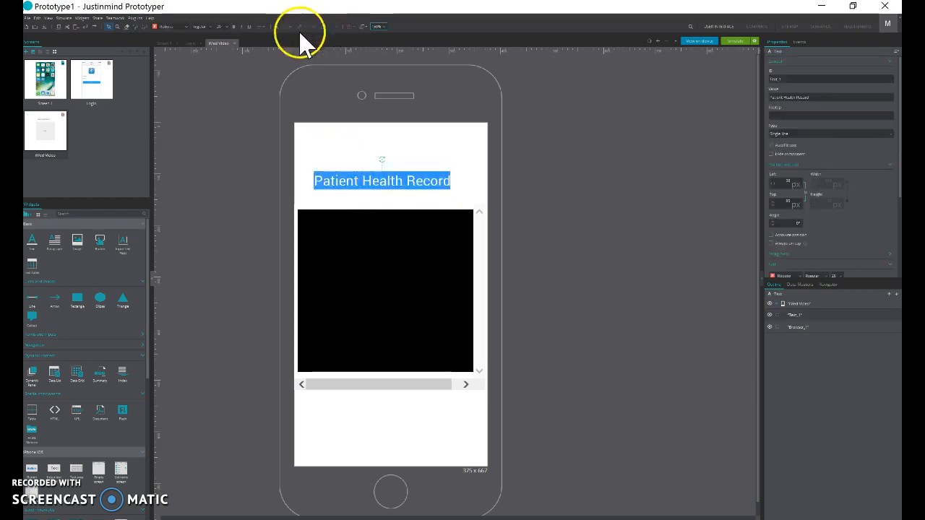
{"action": "left_click", "coordinate": [358, 132]}
- Try a blue line colour on the "Patient Health Record" text
{"action": "left_click", "coordinate": [362, 180]}
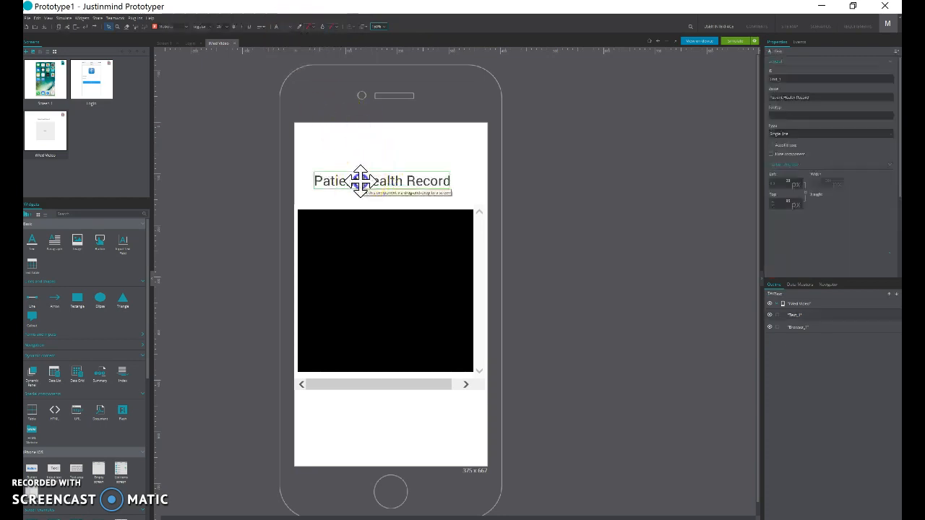
{"action": "left_click", "coordinate": [312, 27]}
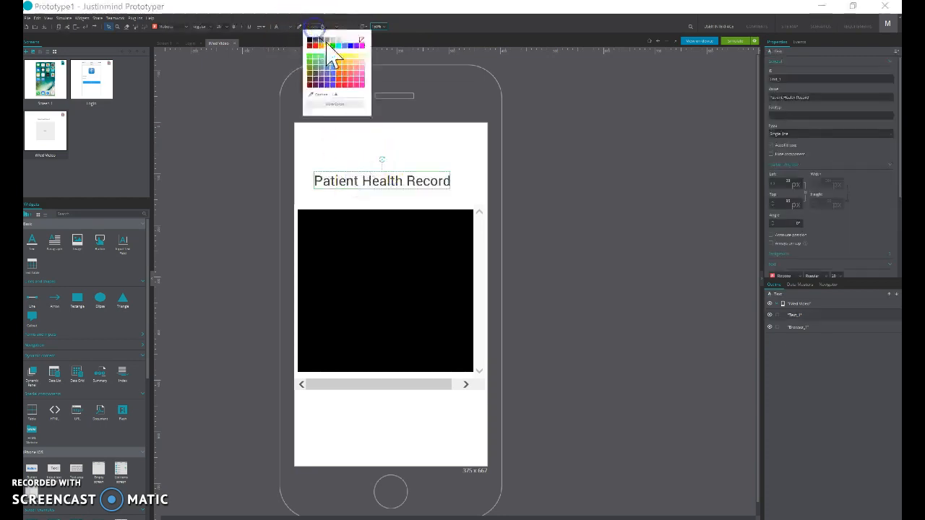
{"action": "left_click", "coordinate": [347, 50]}
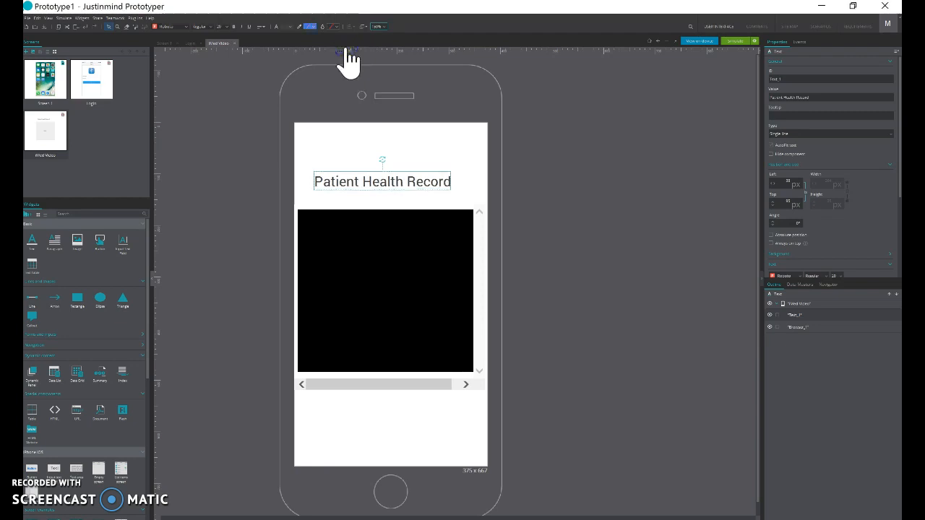
{"action": "left_click", "coordinate": [392, 185]}
{"action": "left_click", "coordinate": [537, 169]}
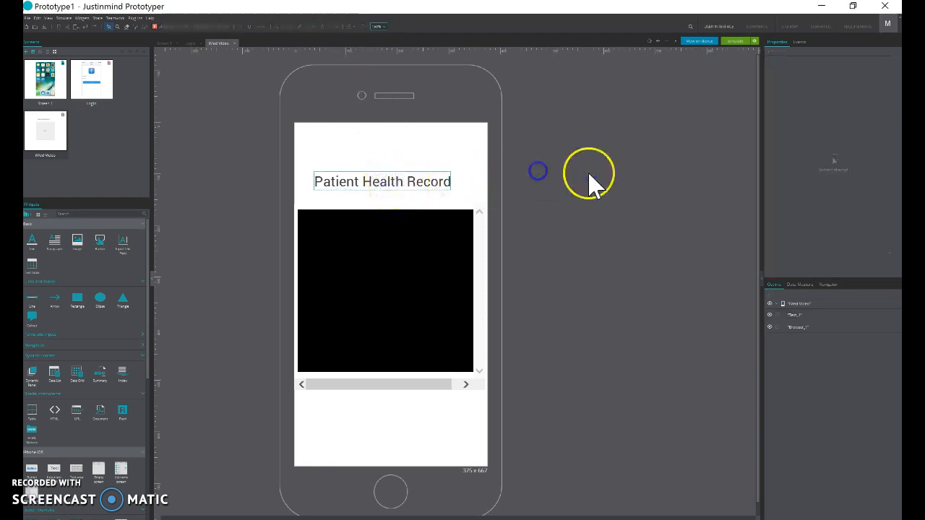
{"action": "left_click", "coordinate": [552, 189]}
{"action": "left_click", "coordinate": [407, 177]}
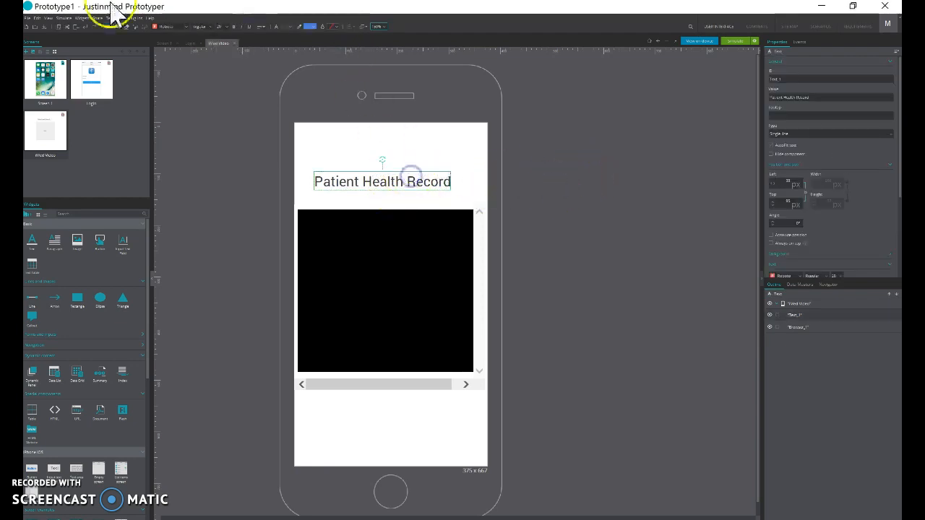
- Undo the heading's line colour, move and font size changes, and redo the font size of 20
{"action": "left_click", "coordinate": [84, 28]}
{"action": "left_click", "coordinate": [84, 27]}
{"action": "left_click", "coordinate": [84, 27]}
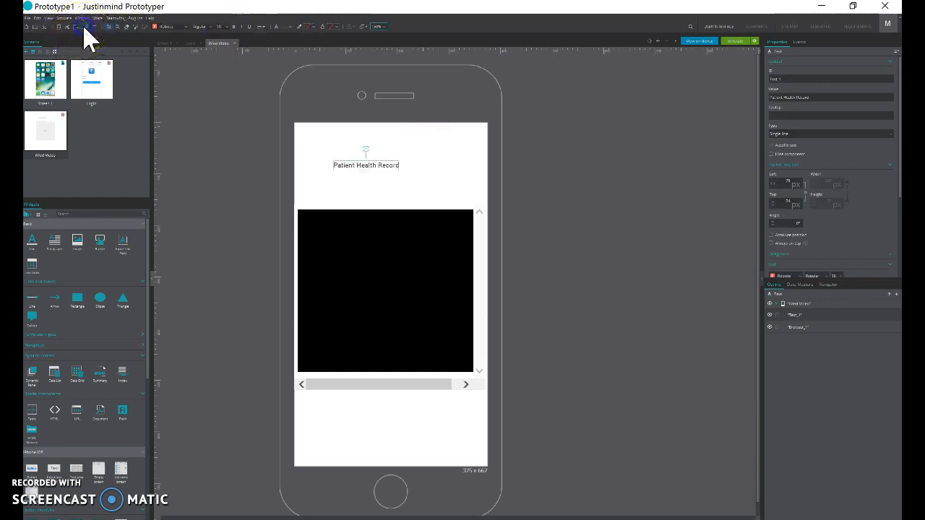
{"action": "left_click", "coordinate": [94, 27]}
- Move the "Patient Health Record" text left and down so it sits just above the embedded video
{"action": "left_click_drag", "start_coordinate": [396, 166], "coordinate": [361, 174]}
{"action": "left_click", "coordinate": [554, 178]}
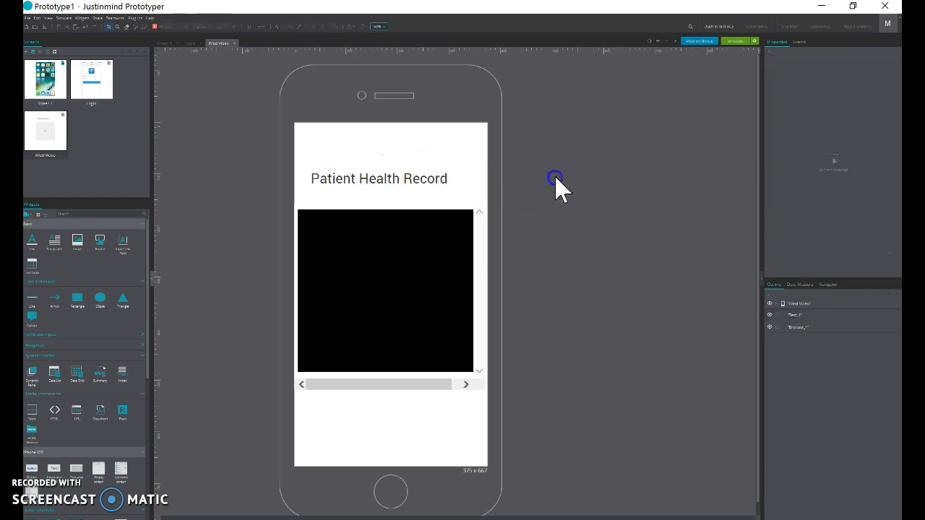
{"action": "left_click", "coordinate": [387, 178]}
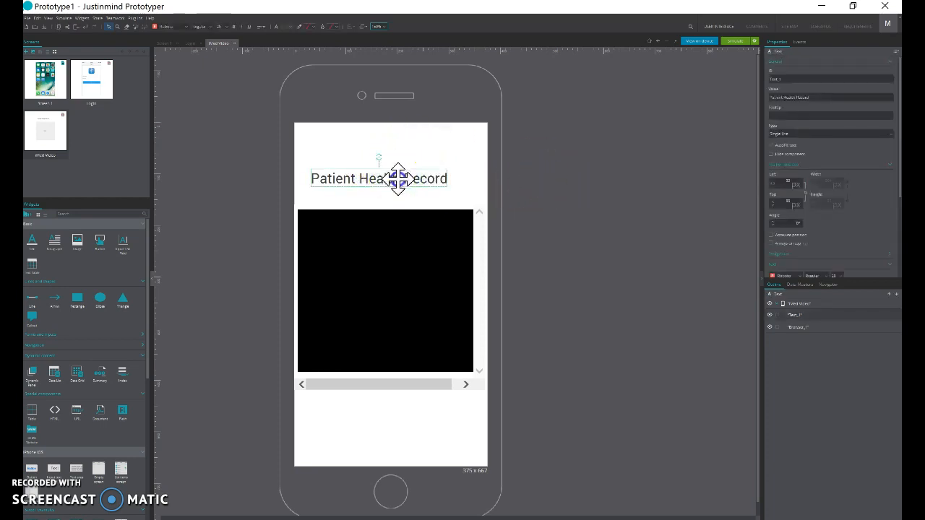
{"action": "left_click", "coordinate": [536, 177]}
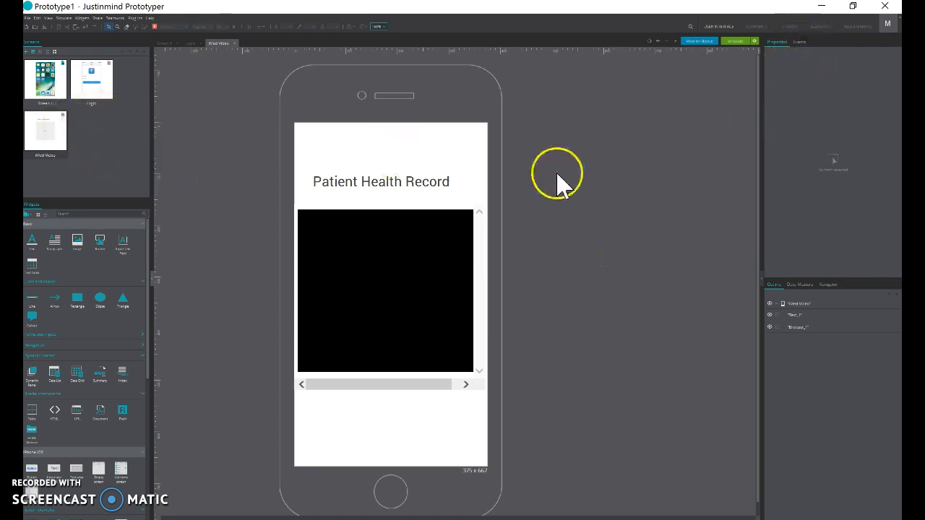
- Look through the home, Login and Med Video screens and inspect the embedded video component
{"action": "left_click", "coordinate": [45, 85]}
{"action": "left_click", "coordinate": [93, 83]}
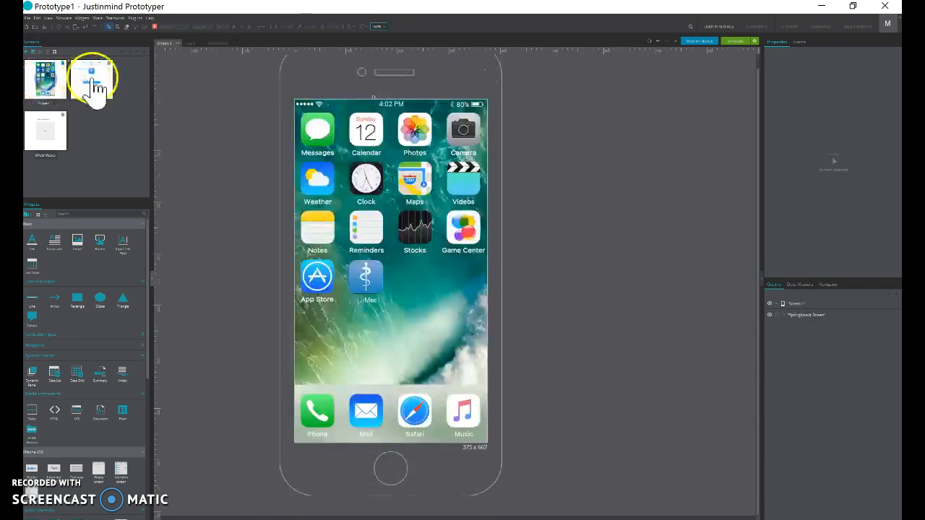
{"action": "left_click", "coordinate": [45, 141]}
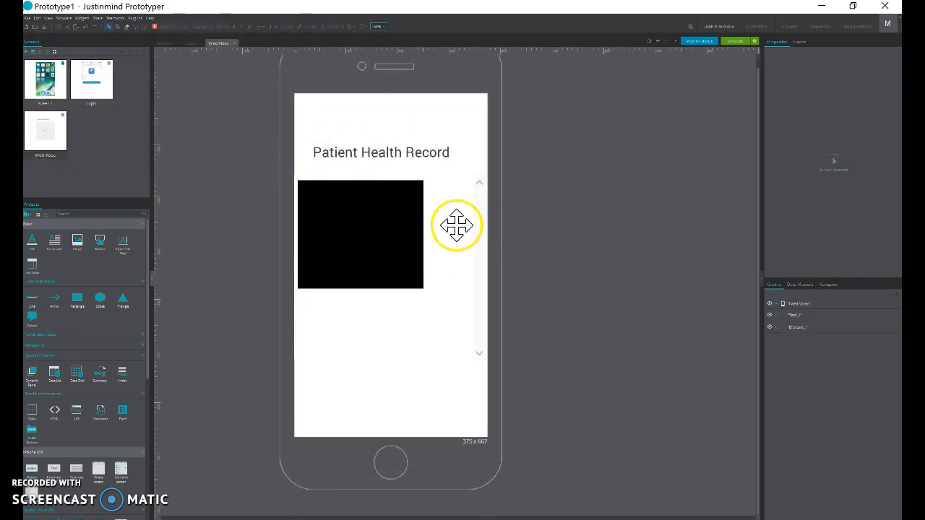
{"action": "left_click", "coordinate": [397, 220]}
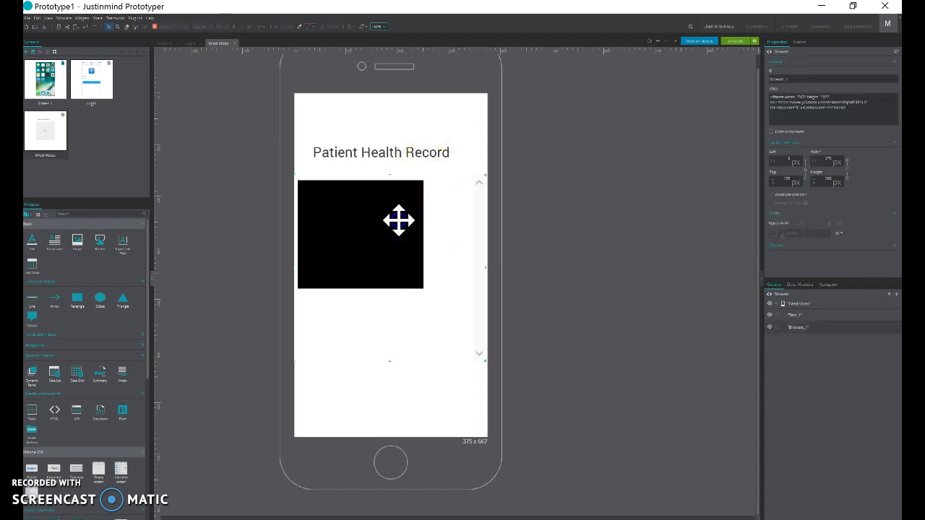
{"action": "left_click", "coordinate": [587, 243]}
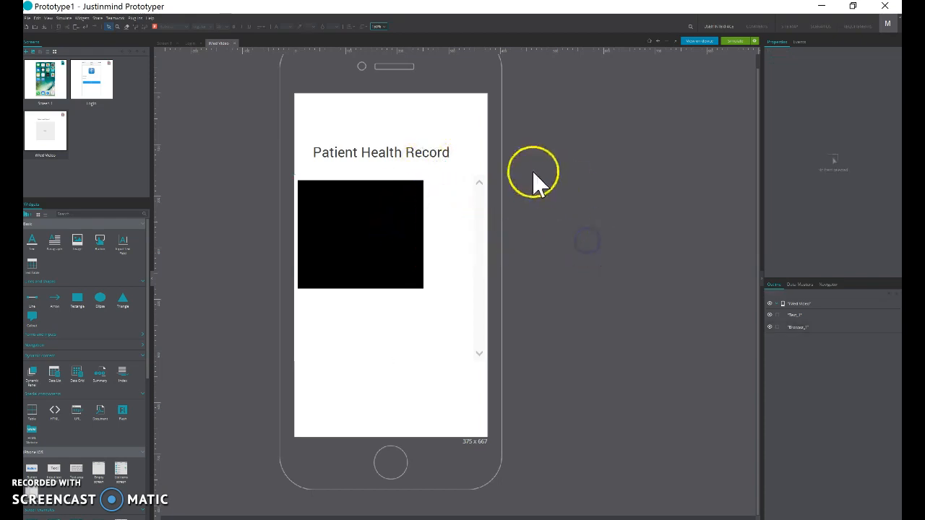
- Move the "Patient Health Record" text up, closer to the upper edge of the Med Video screen
{"action": "left_click", "coordinate": [411, 149]}
{"action": "mouse_move", "coordinate": [400, 149]}
{"action": "left_mouse_down"}
{"action": "mouse_move", "coordinate": [395, 126]}
{"action": "mouse_move", "coordinate": [403, 121]}
{"action": "left_mouse_up"}
{"action": "left_click", "coordinate": [576, 153]}
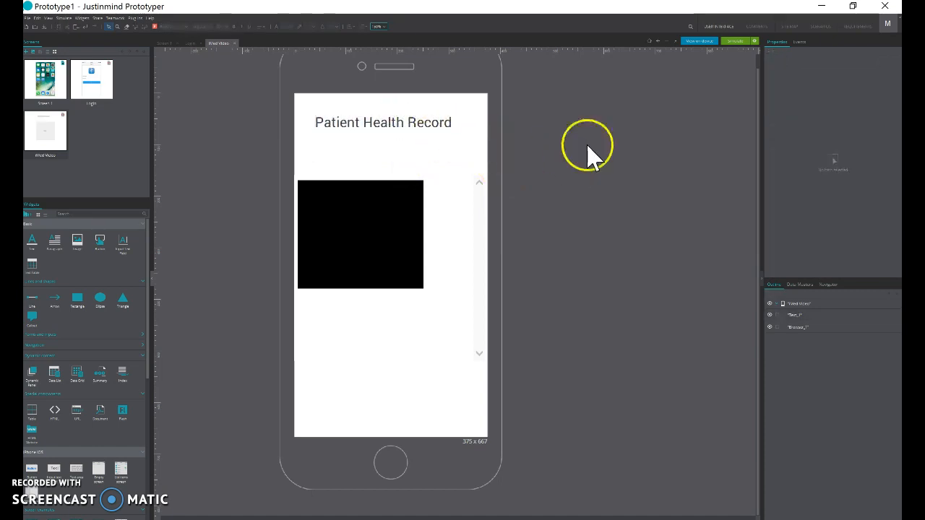
{"action": "left_click", "coordinate": [581, 150]}
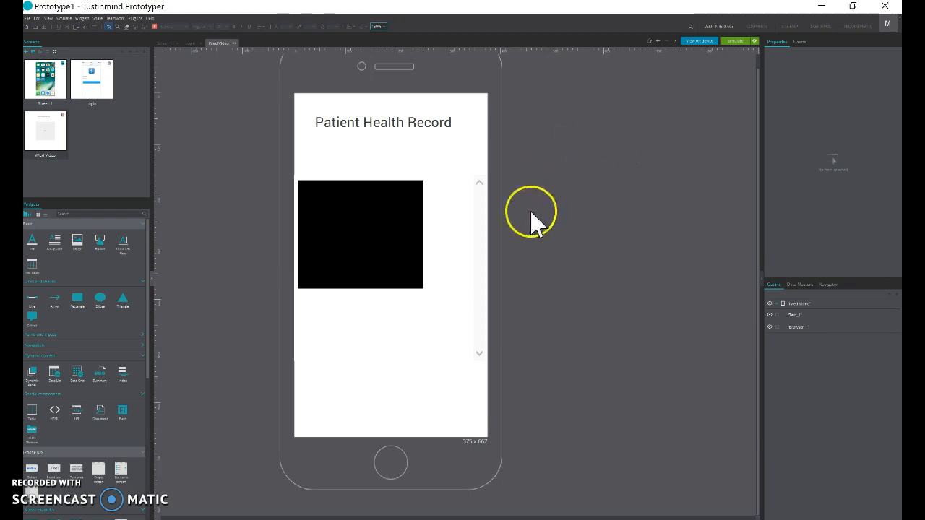
- Open the iPhone home screen and bring up the Events view for its springboard component
{"action": "left_click", "coordinate": [42, 81]}
{"action": "left_click", "coordinate": [371, 275]}
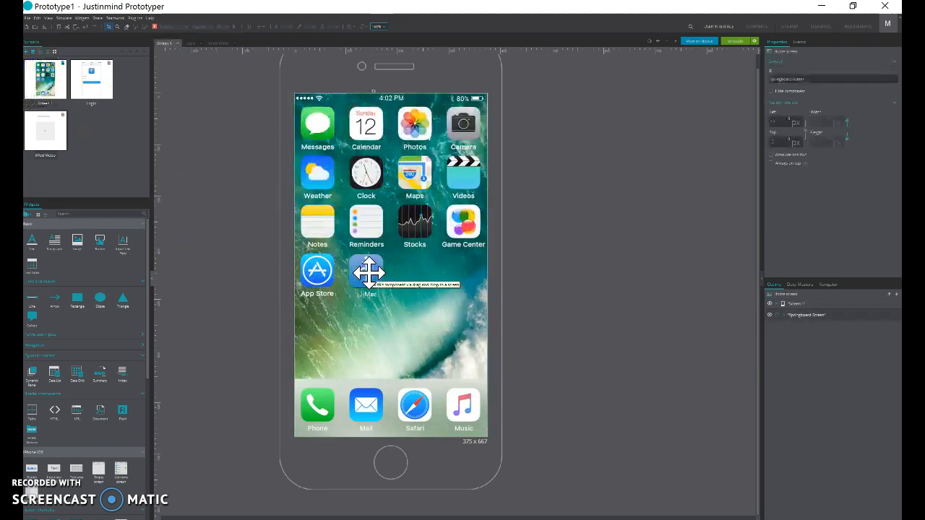
{"action": "left_click", "coordinate": [801, 42]}
{"action": "scroll", "coordinate": [355, 284], "scroll_direction": "up", "scroll_amount": 1}
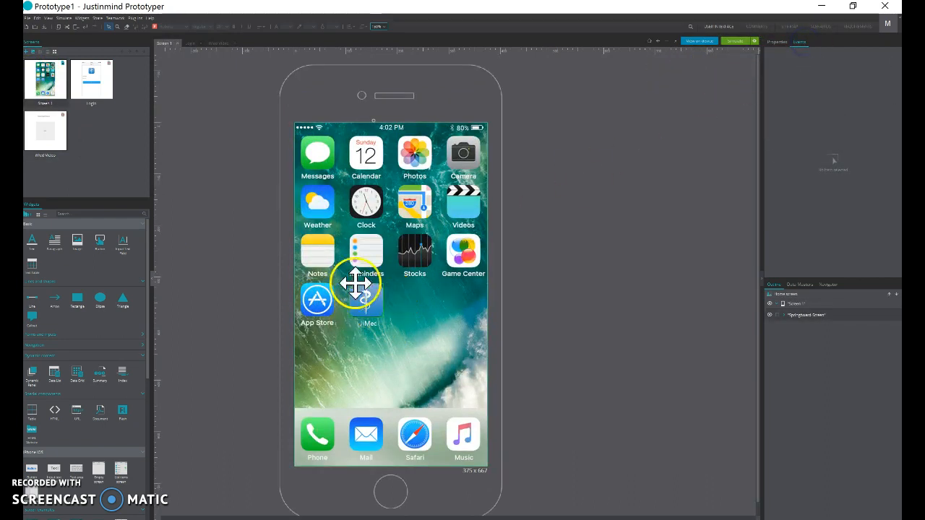
{"action": "left_click", "coordinate": [801, 43]}
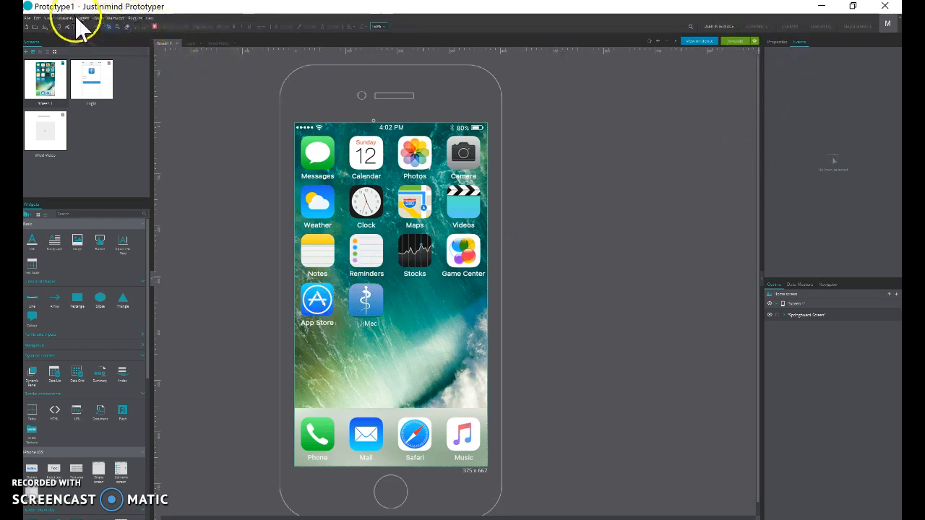
{"action": "left_click", "coordinate": [49, 18]}
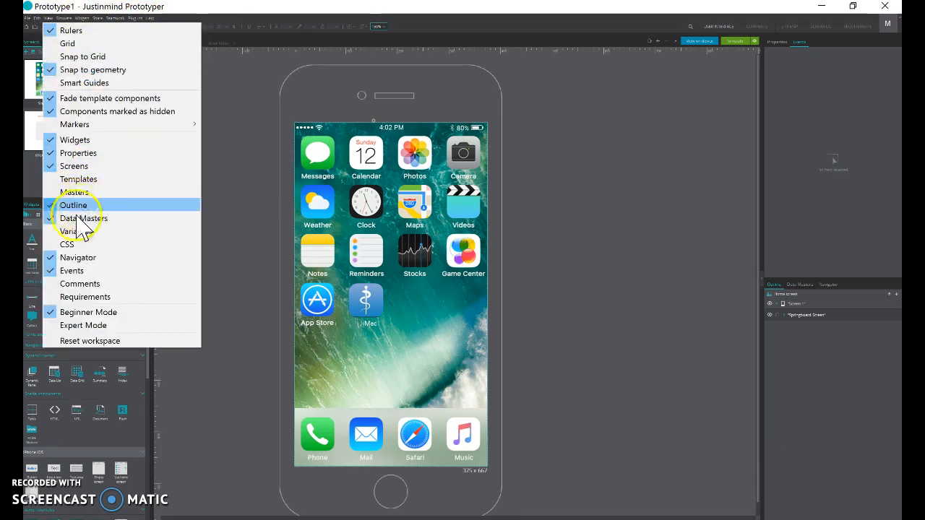
{"action": "left_click", "coordinate": [80, 272]}
- Add an On Tap event to the iMed icon image on the home screen that links to the Login screen
{"action": "left_click", "coordinate": [363, 296]}
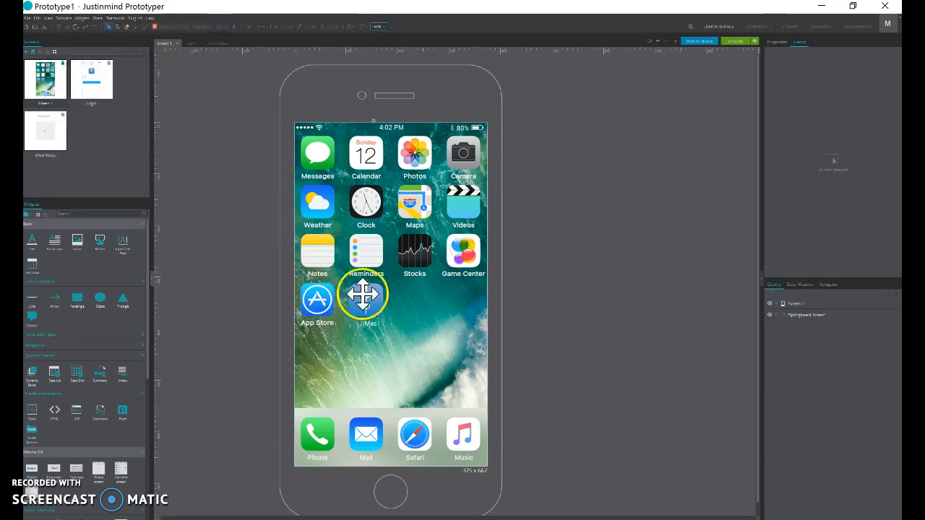
{"action": "double_click", "coordinate": [370, 298]}
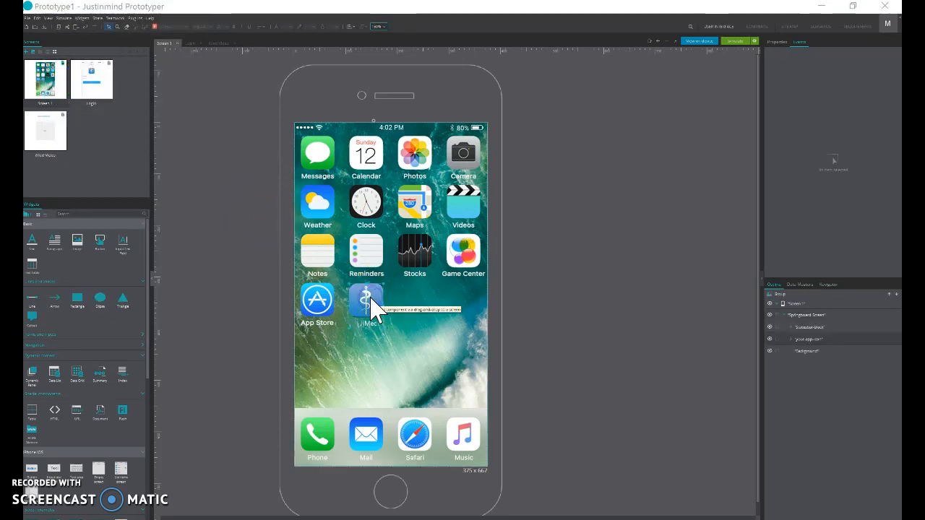
{"action": "left_click", "coordinate": [437, 21]}
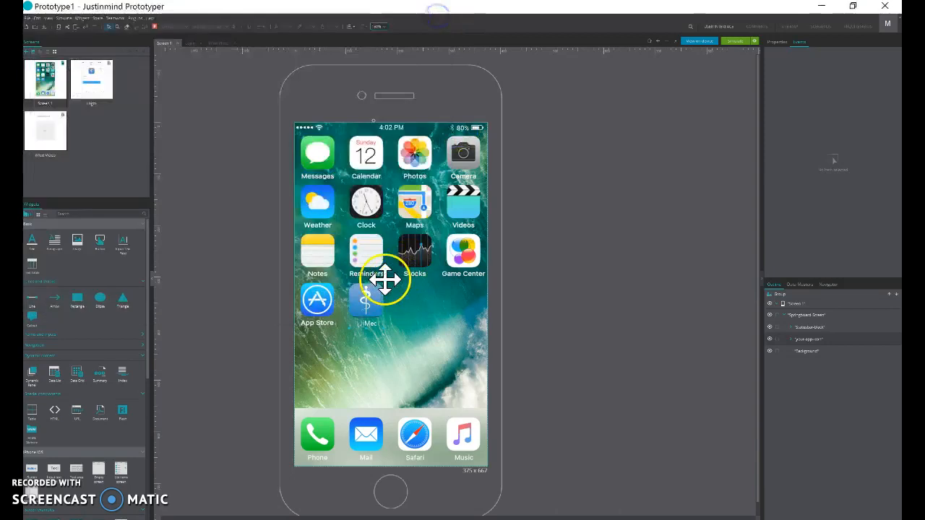
{"action": "left_click", "coordinate": [368, 291]}
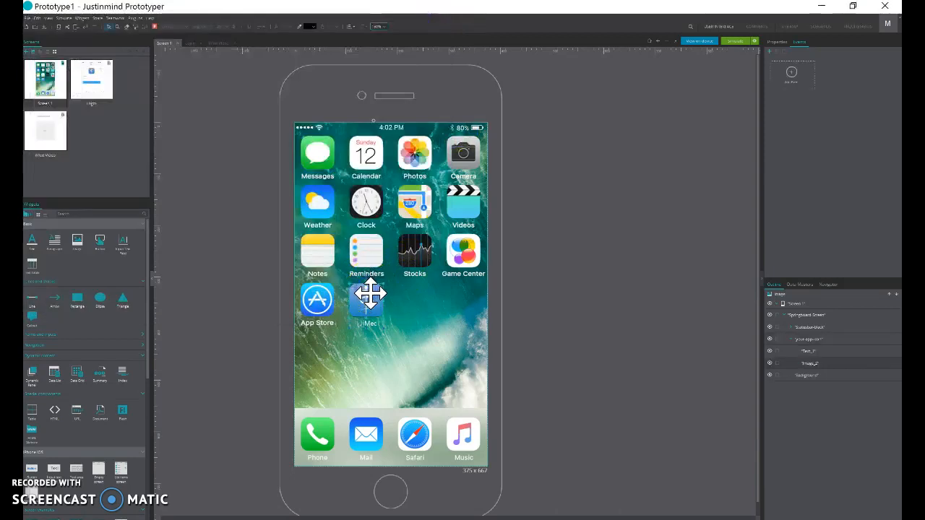
{"action": "left_click", "coordinate": [792, 74]}
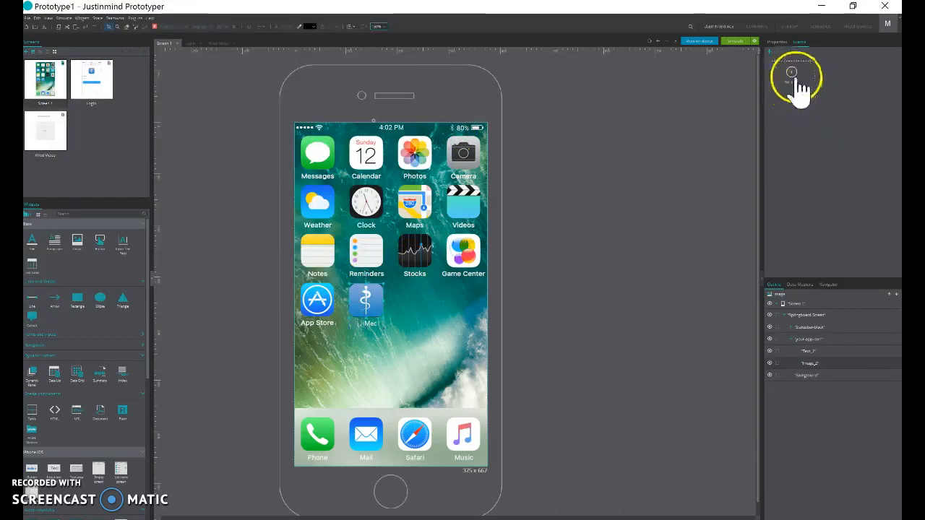
{"action": "left_click", "coordinate": [353, 177]}
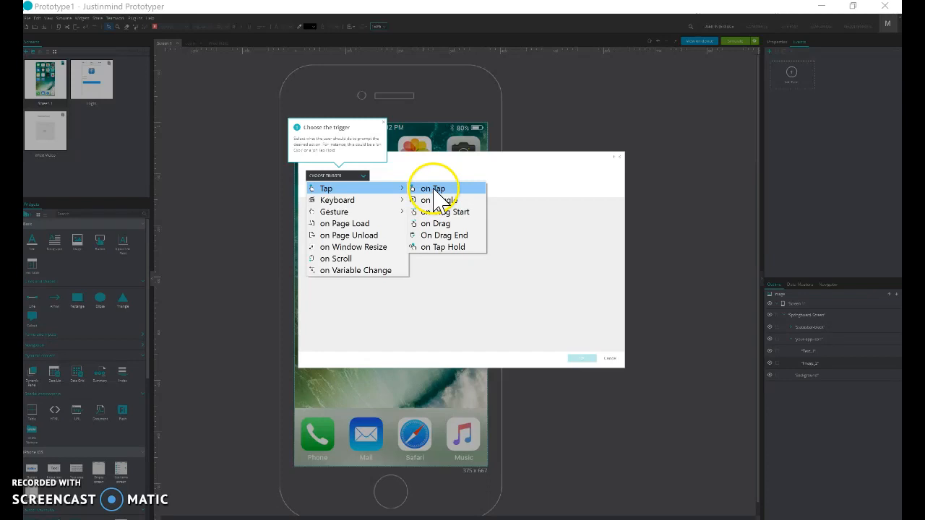
{"action": "left_click", "coordinate": [435, 190]}
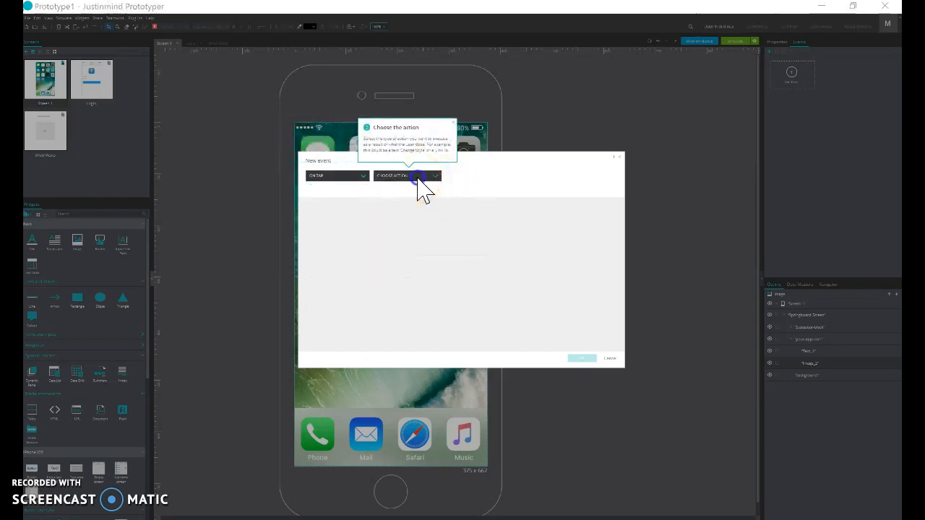
{"action": "left_click", "coordinate": [418, 177]}
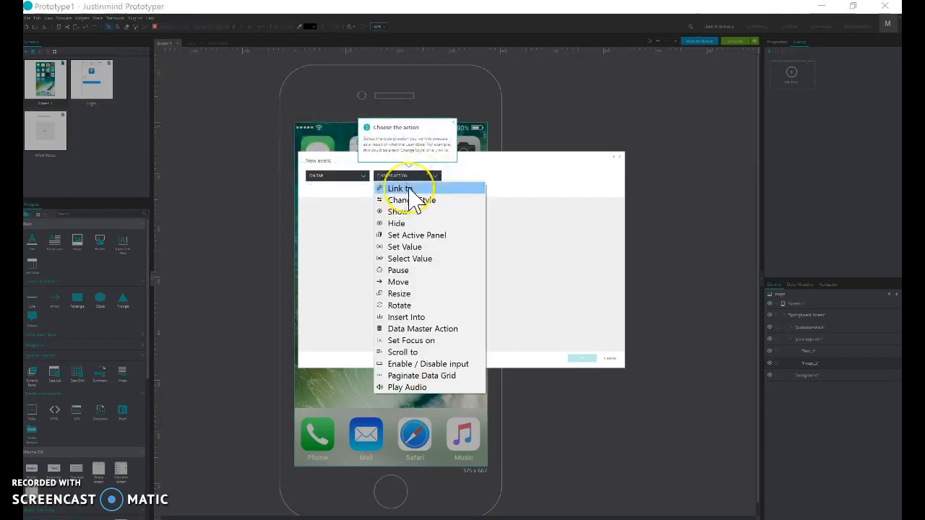
{"action": "left_click", "coordinate": [410, 189]}
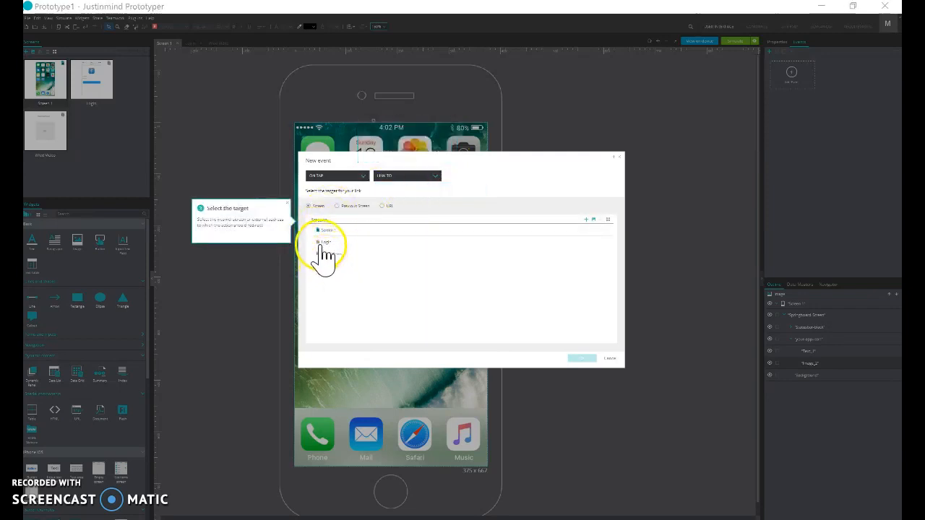
{"action": "left_click", "coordinate": [323, 242]}
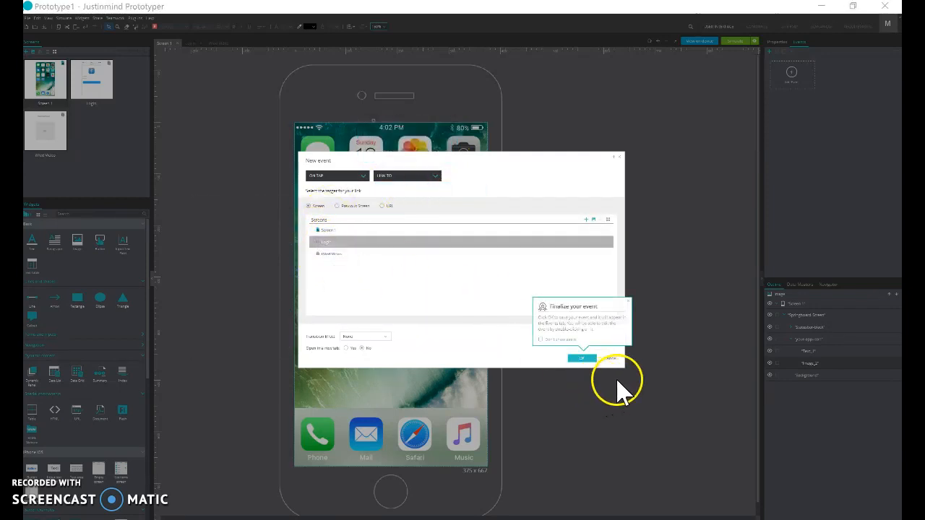
{"action": "left_click", "coordinate": [582, 359]}
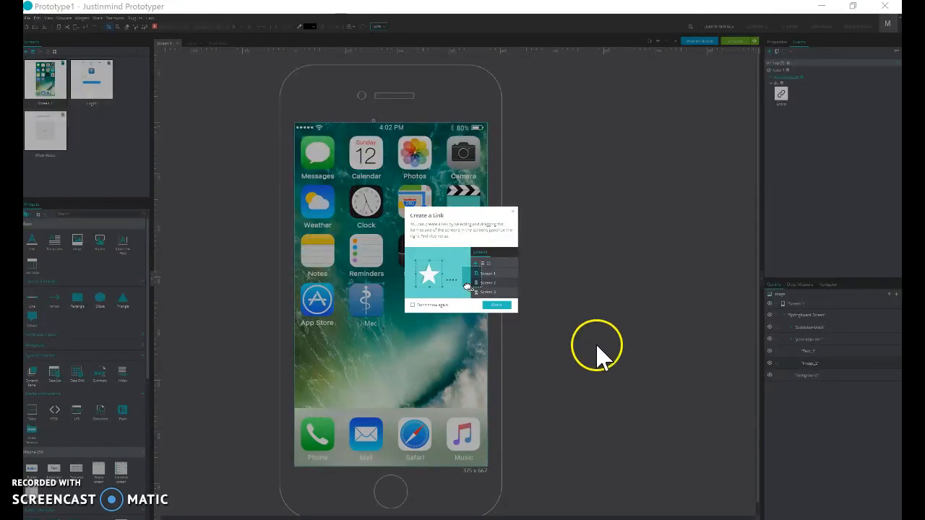
{"action": "left_click", "coordinate": [499, 305]}
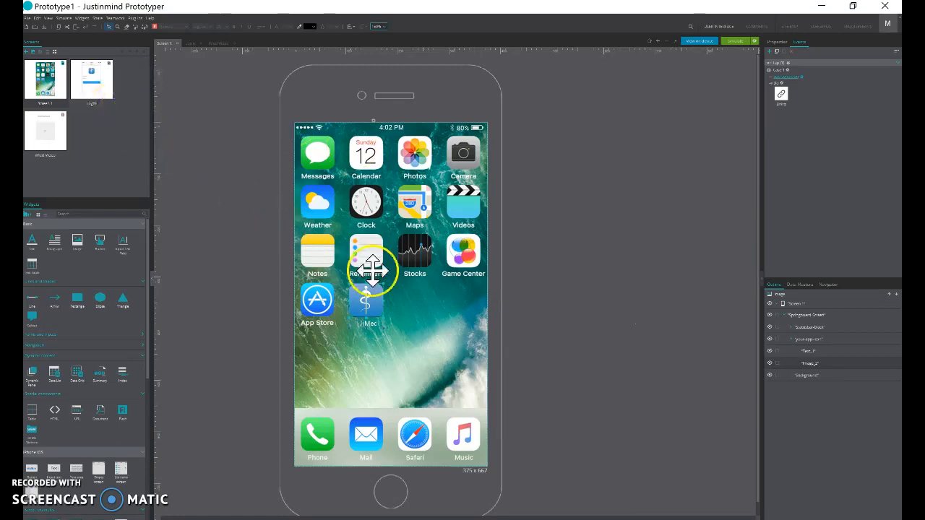
- On the Login screen, add an On Tap event to the Sign in button that links to the iMed Video screen
{"action": "double_click", "coordinate": [93, 78]}
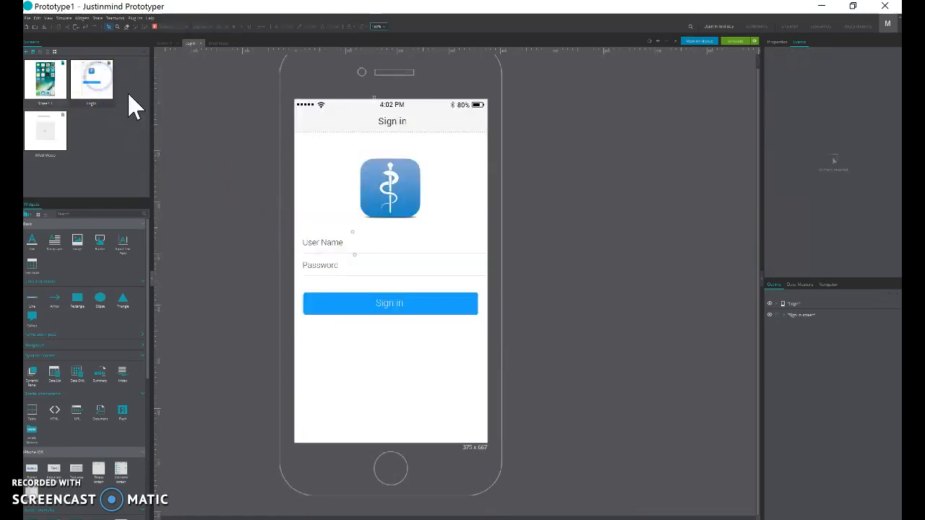
{"action": "left_click", "coordinate": [398, 298]}
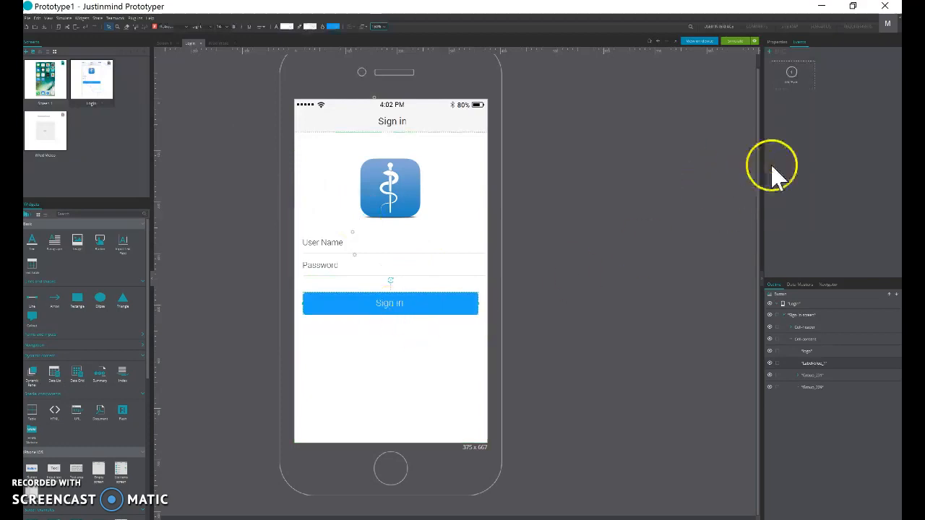
{"action": "left_click", "coordinate": [792, 75]}
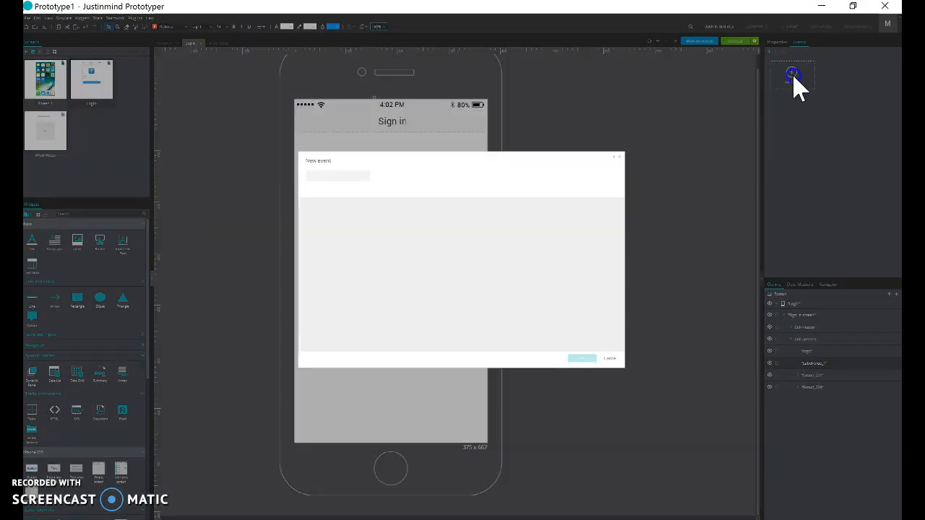
{"action": "left_click", "coordinate": [343, 177]}
{"action": "mouse_move", "coordinate": [352, 190]}
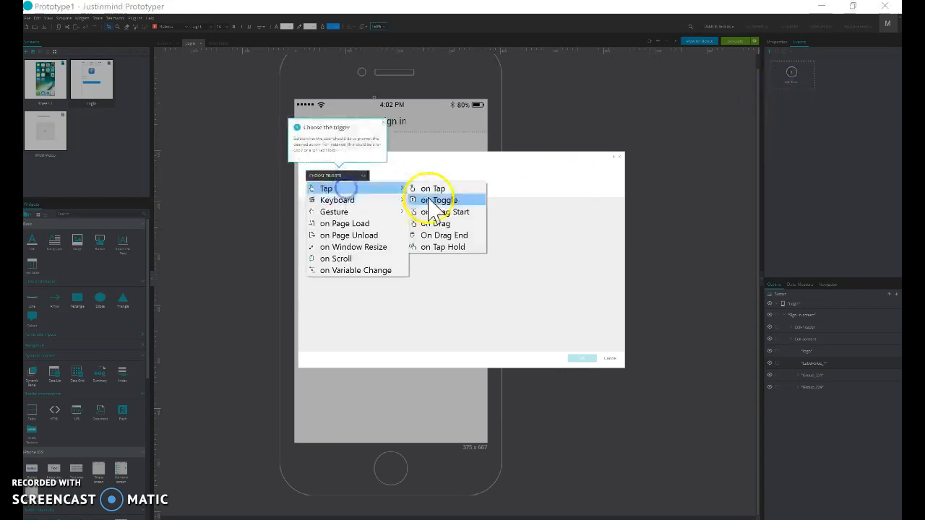
{"action": "left_click", "coordinate": [443, 188]}
{"action": "left_click", "coordinate": [424, 179]}
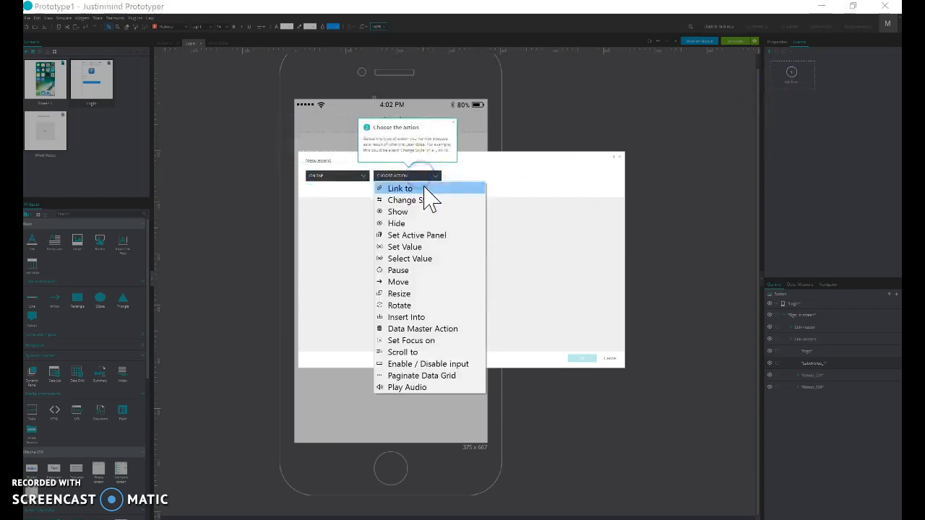
{"action": "left_click", "coordinate": [423, 189]}
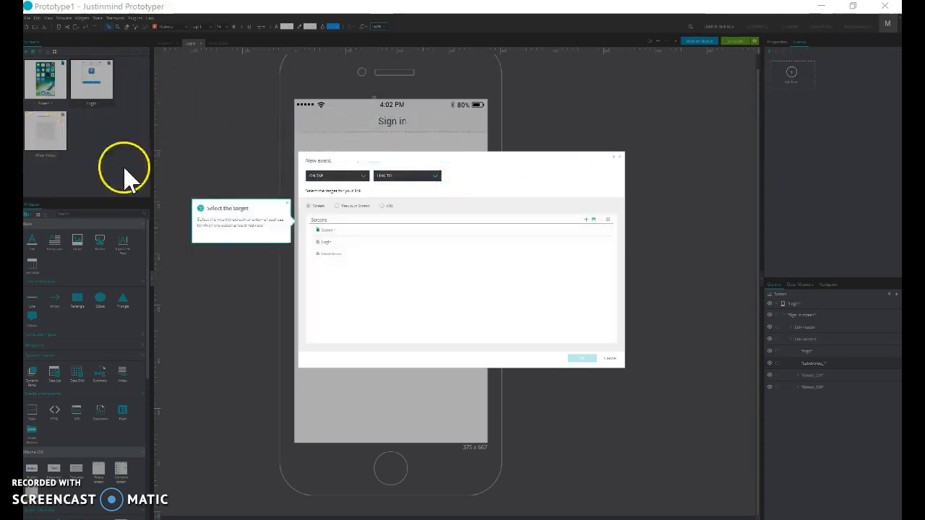
{"action": "left_click", "coordinate": [332, 255]}
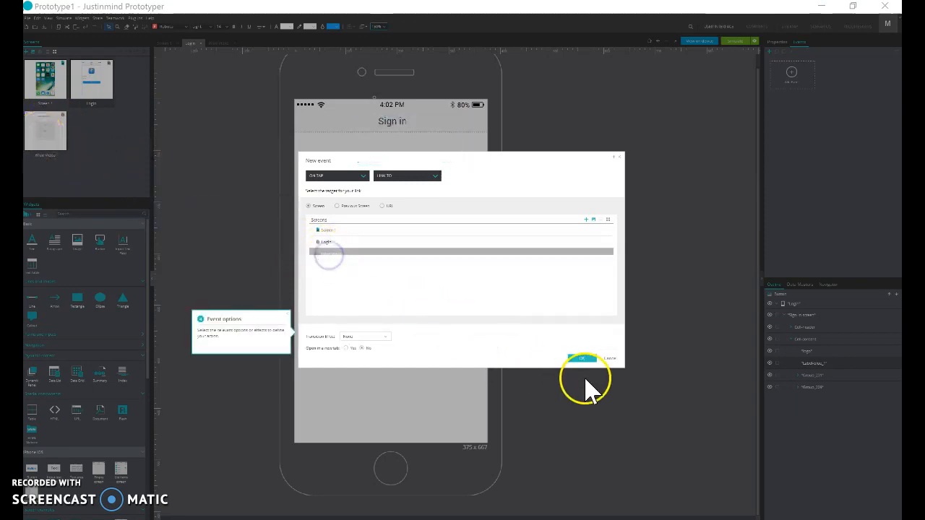
{"action": "left_click", "coordinate": [583, 359]}
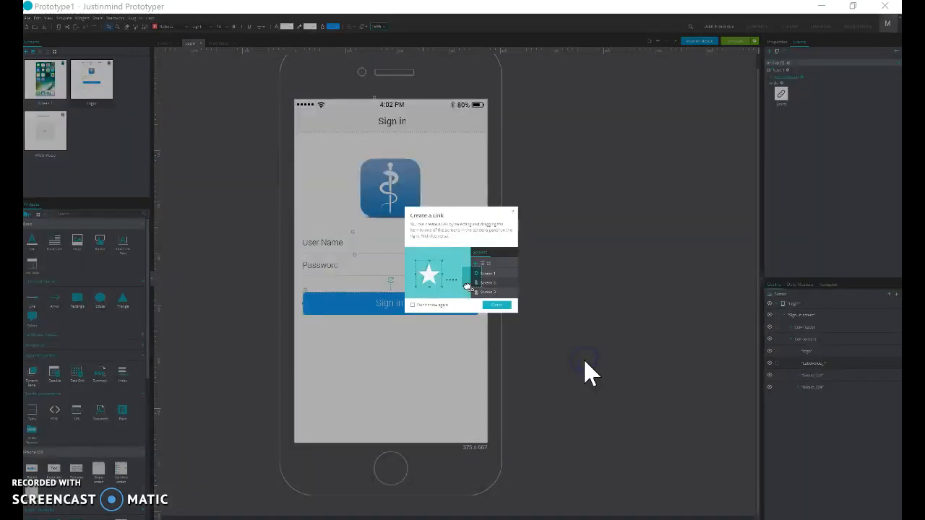
{"action": "left_click", "coordinate": [501, 306]}
{"action": "left_click", "coordinate": [633, 272]}
{"action": "left_click", "coordinate": [739, 46]}
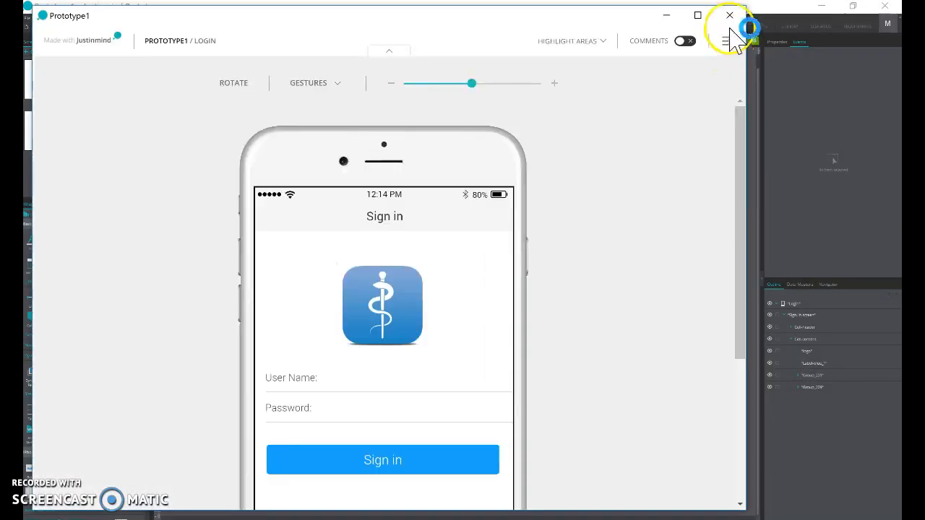
{"action": "left_click", "coordinate": [730, 27]}
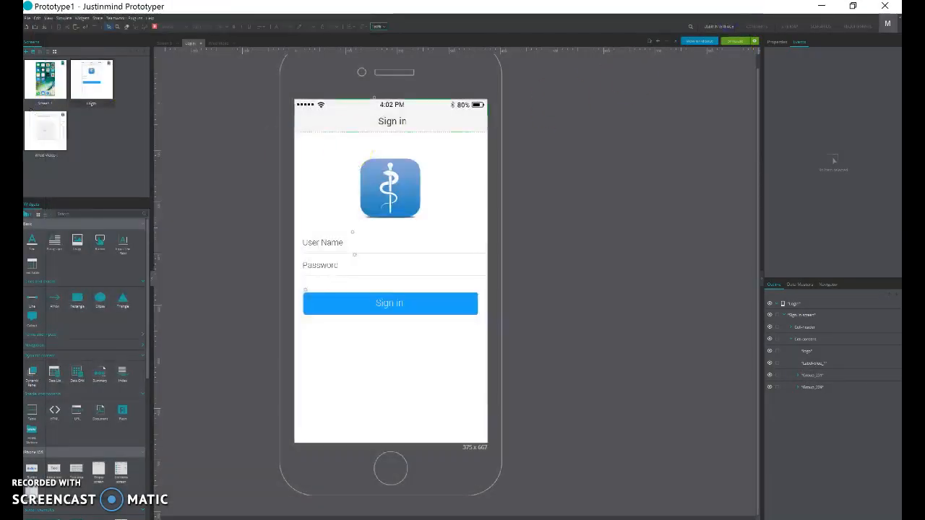
- Simulate the prototype from the iPhone home screen in a maximized window, zoomed out to fit the whole phone
{"action": "left_click", "coordinate": [41, 87]}
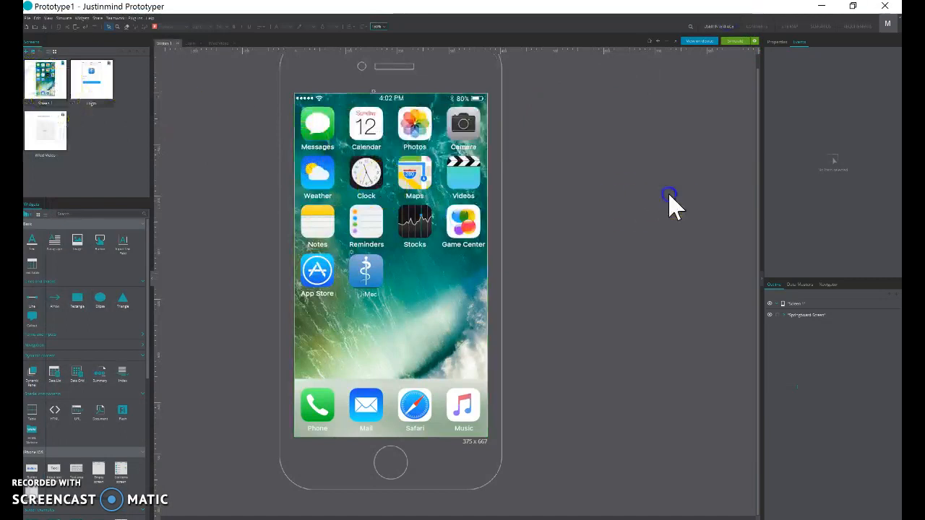
{"action": "left_click", "coordinate": [736, 41]}
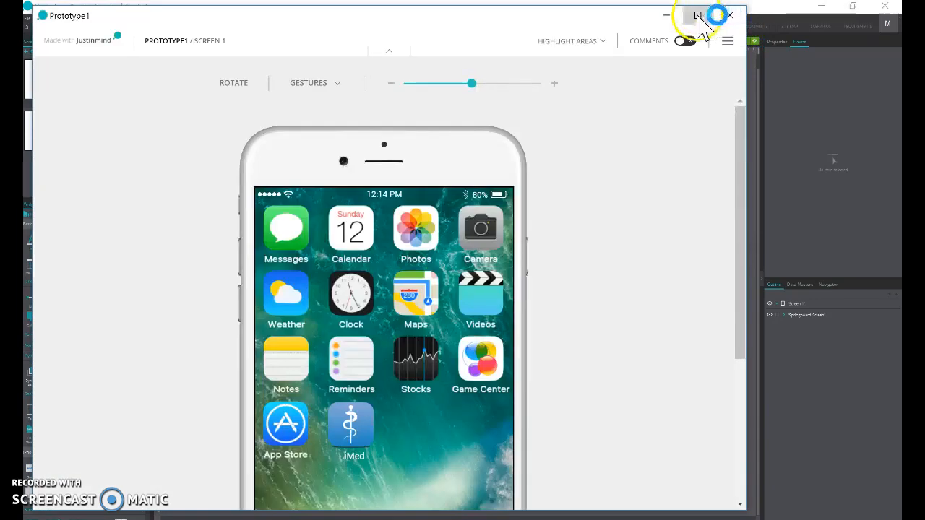
{"action": "left_click", "coordinate": [699, 14]}
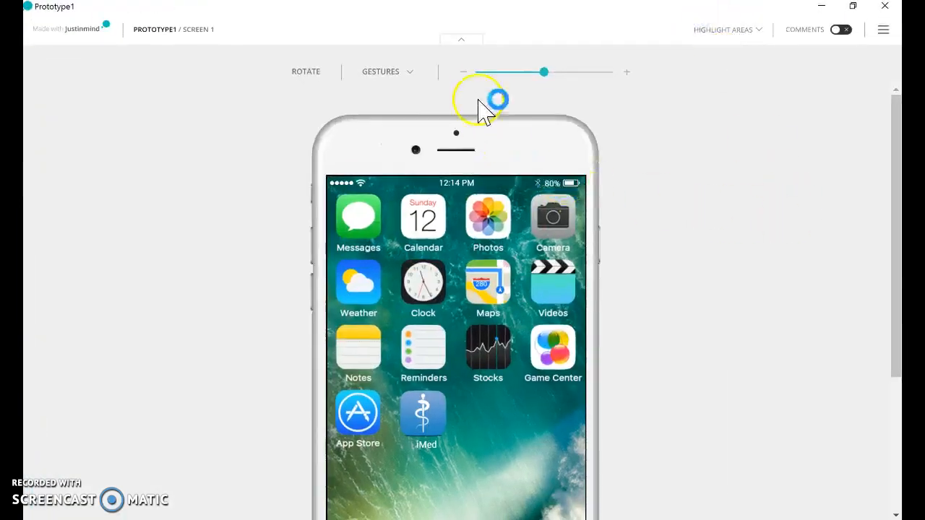
{"action": "left_click", "coordinate": [465, 73]}
{"action": "left_click", "coordinate": [464, 73]}
{"action": "left_click", "coordinate": [464, 73]}
{"action": "left_click", "coordinate": [464, 73]}
{"action": "left_click", "coordinate": [464, 73]}
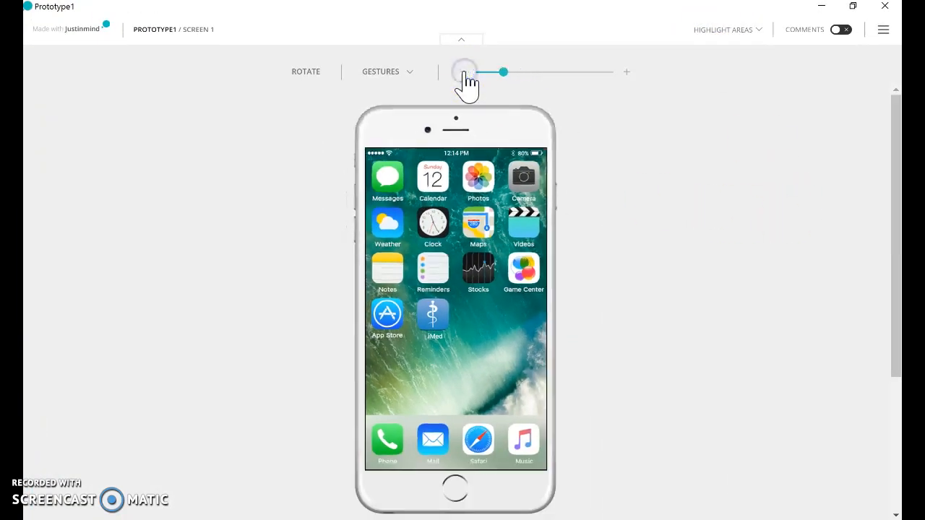
- Test the simulation: open iMed, enter a user name and password, sign in, play the HealthVault video, and close the simulation
{"action": "left_click", "coordinate": [436, 322]}
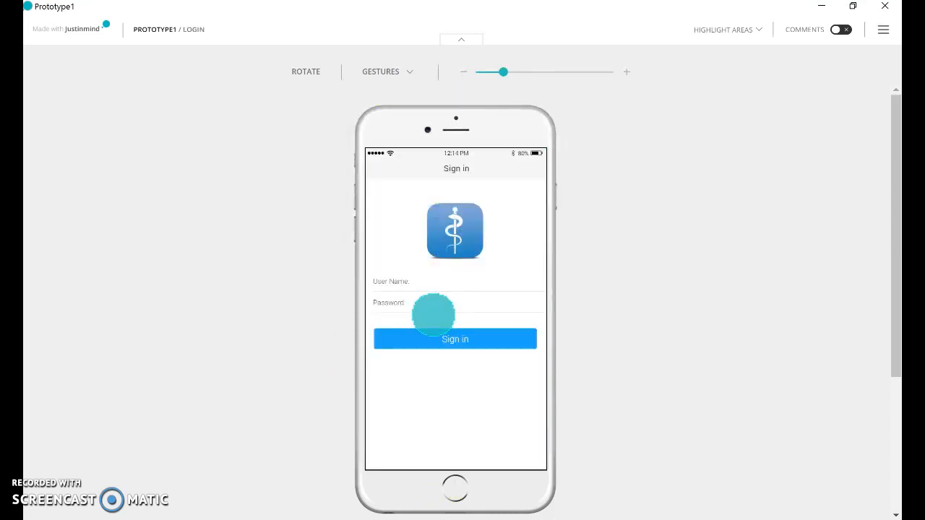
{"action": "left_click", "coordinate": [463, 281]}
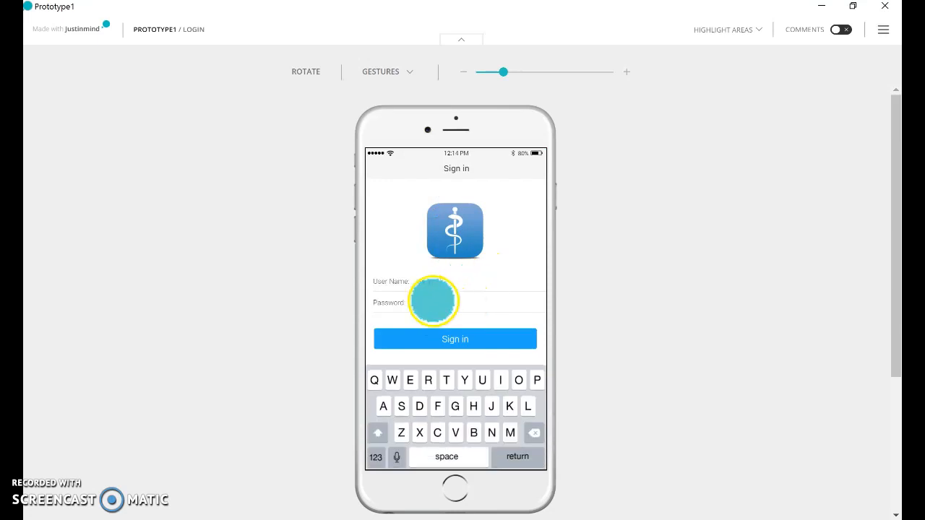
{"action": "left_click", "coordinate": [434, 303]}
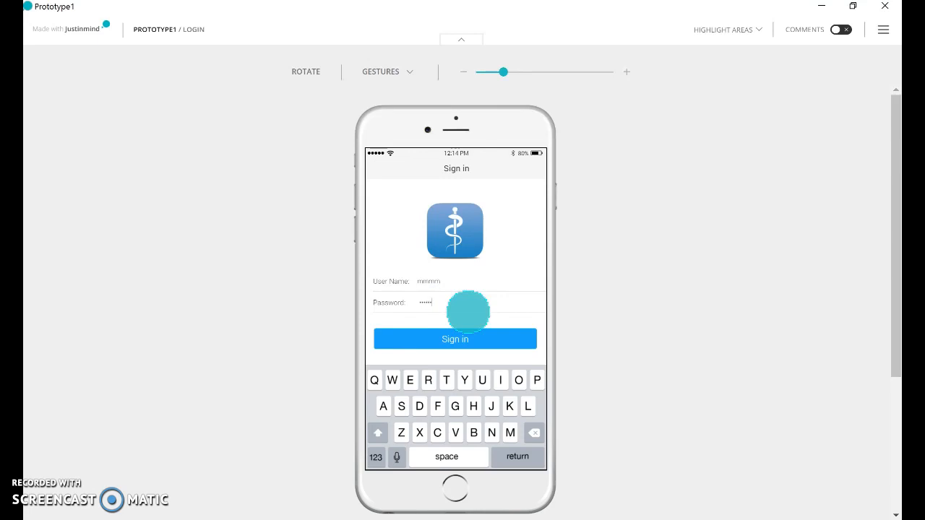
{"action": "left_click", "coordinate": [473, 339]}
{"action": "left_click", "coordinate": [521, 316]}
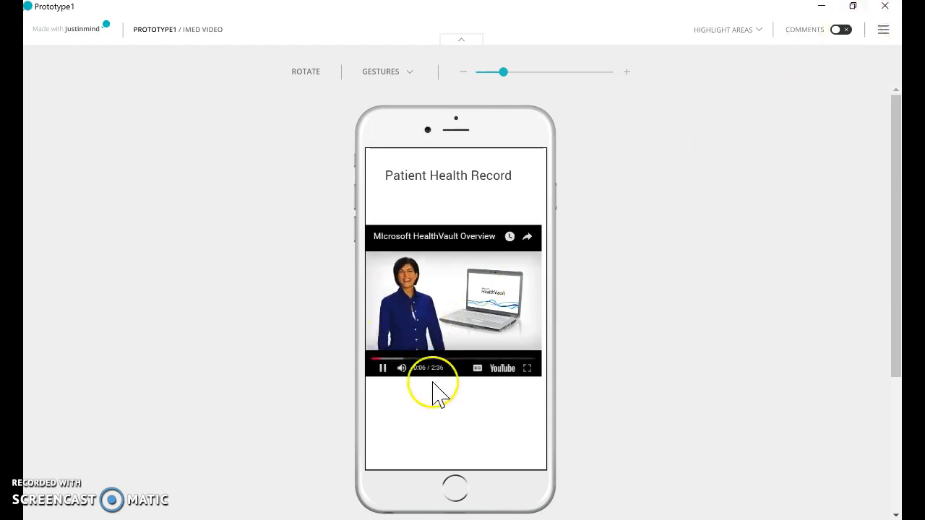
{"action": "left_click", "coordinate": [454, 321]}
{"action": "left_click", "coordinate": [886, 11]}
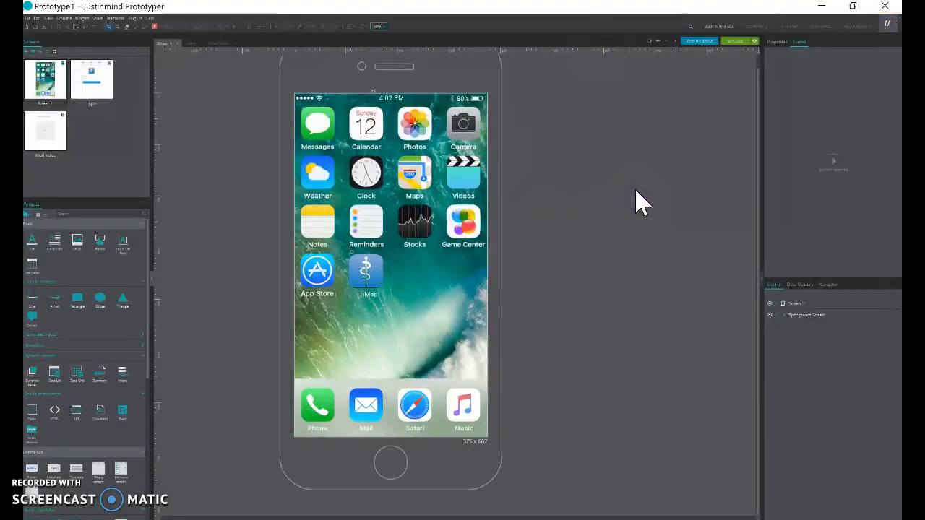
- Send the prototype for viewing on a device, share it to the online account, and open it in the account
{"action": "left_click", "coordinate": [700, 42]}
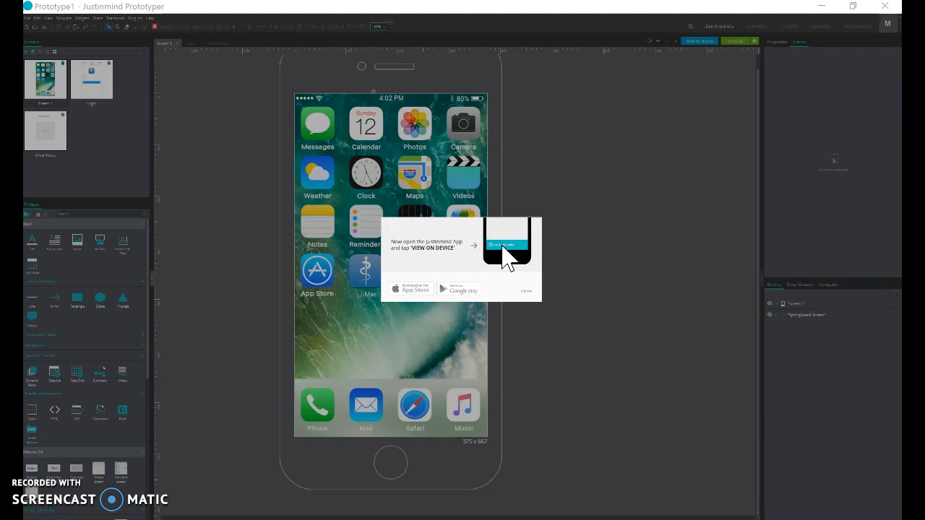
{"action": "left_click", "coordinate": [526, 292]}
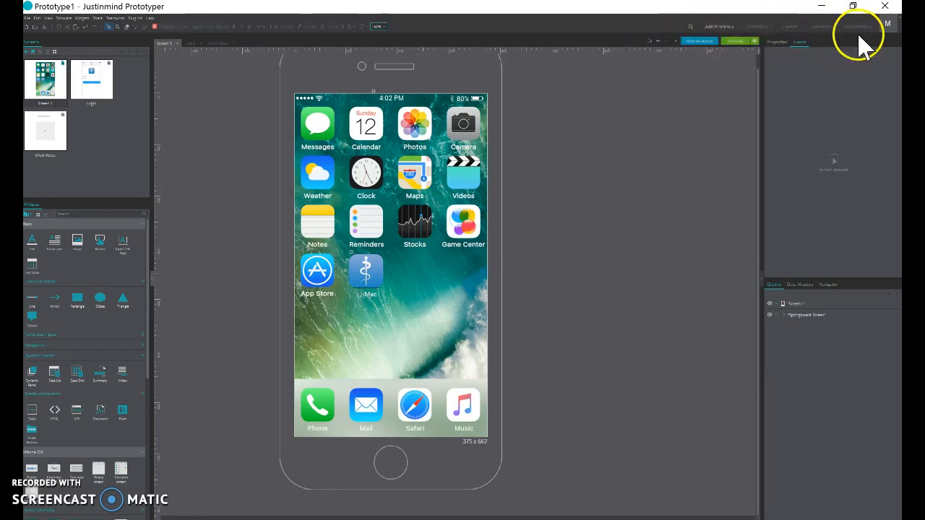
{"action": "left_click", "coordinate": [96, 19]}
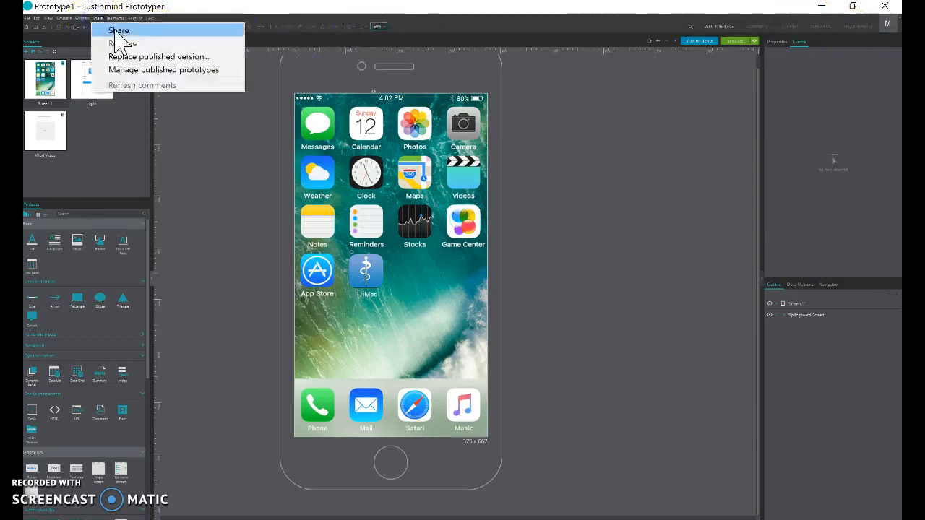
{"action": "left_click", "coordinate": [118, 33]}
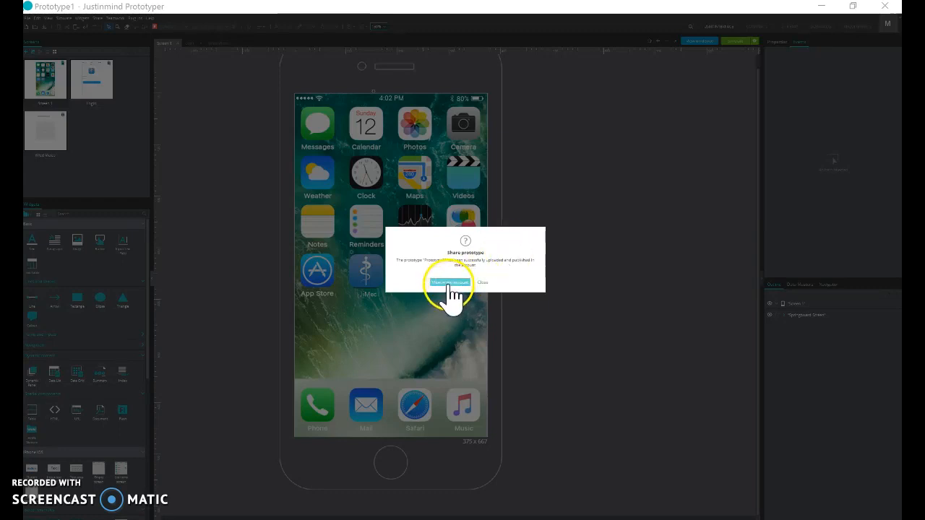
{"action": "left_click", "coordinate": [449, 282]}
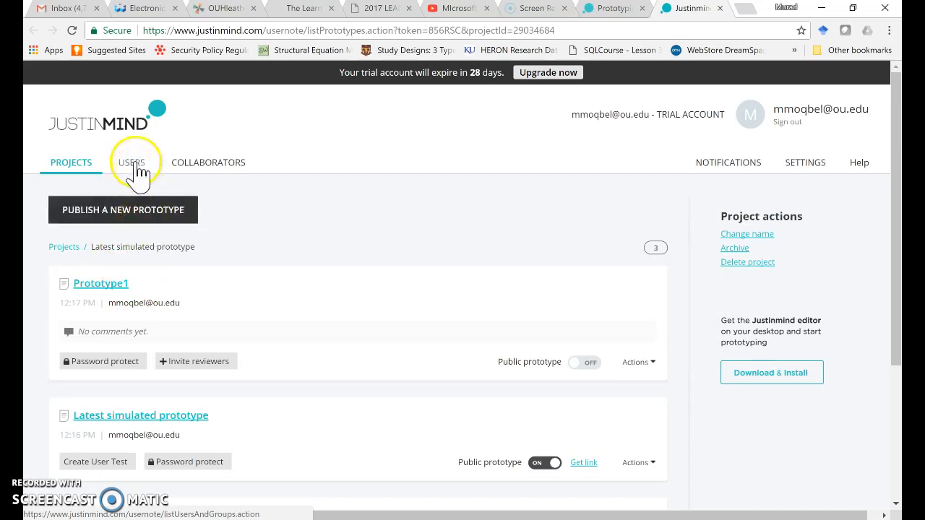
- Look through the account's Collaborators pages for reviewers, developers and their groups, and return to the desktop
{"action": "left_click", "coordinate": [204, 172]}
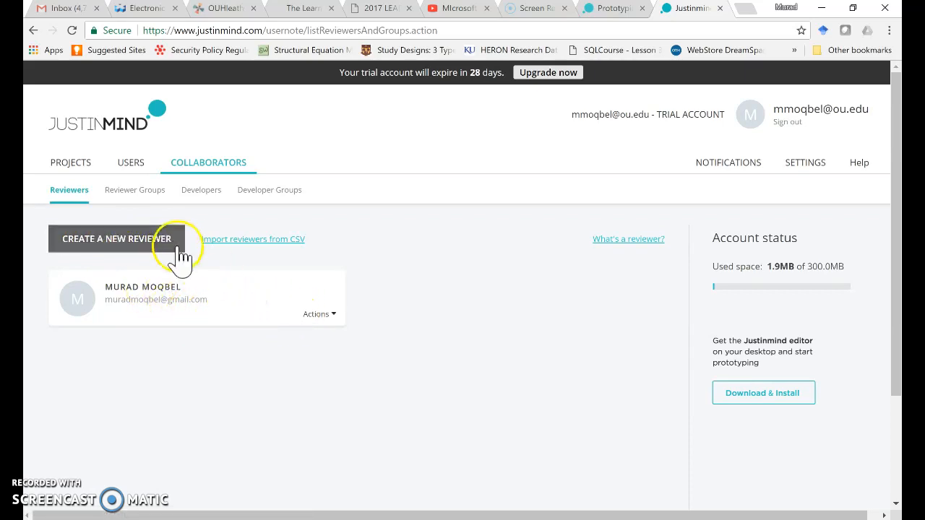
{"action": "left_click", "coordinate": [138, 201]}
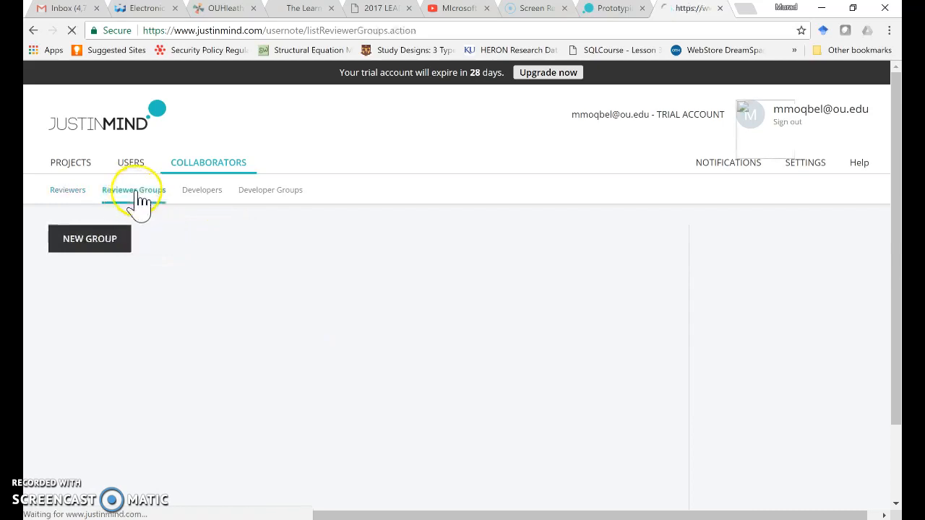
{"action": "left_click", "coordinate": [217, 207]}
{"action": "left_click", "coordinate": [253, 194]}
{"action": "left_click", "coordinate": [78, 192]}
{"action": "left_click", "coordinate": [620, 8]}
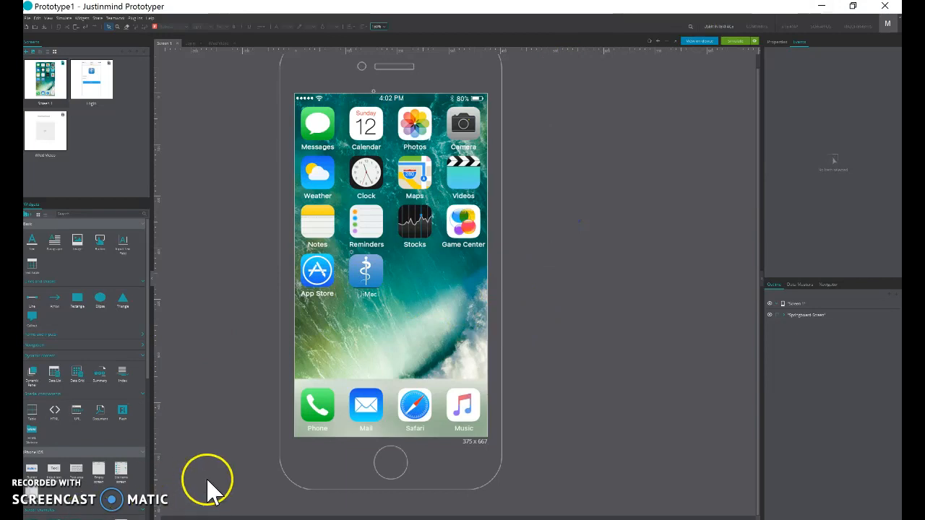
{"action": "left_click", "coordinate": [821, 5]}
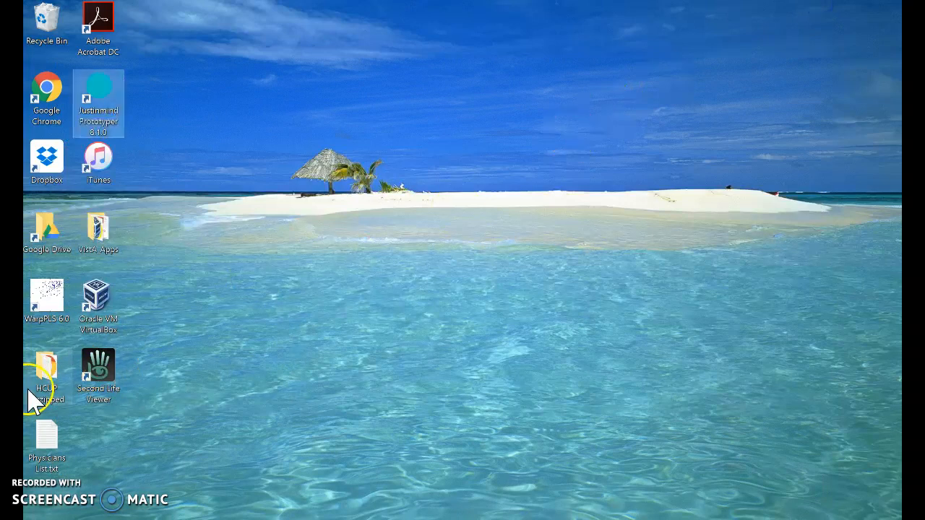